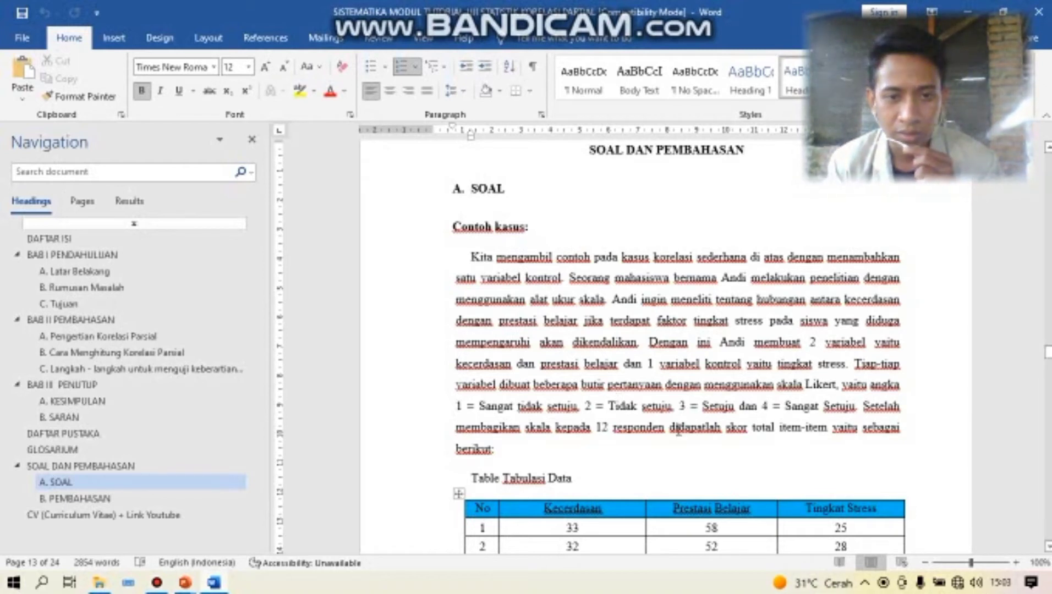
Review the example case and its tabulated data for the 12 respondents, and return to the slide presentation.
scroll(674, 429, down, 2)
scroll(674, 426, down, 1)
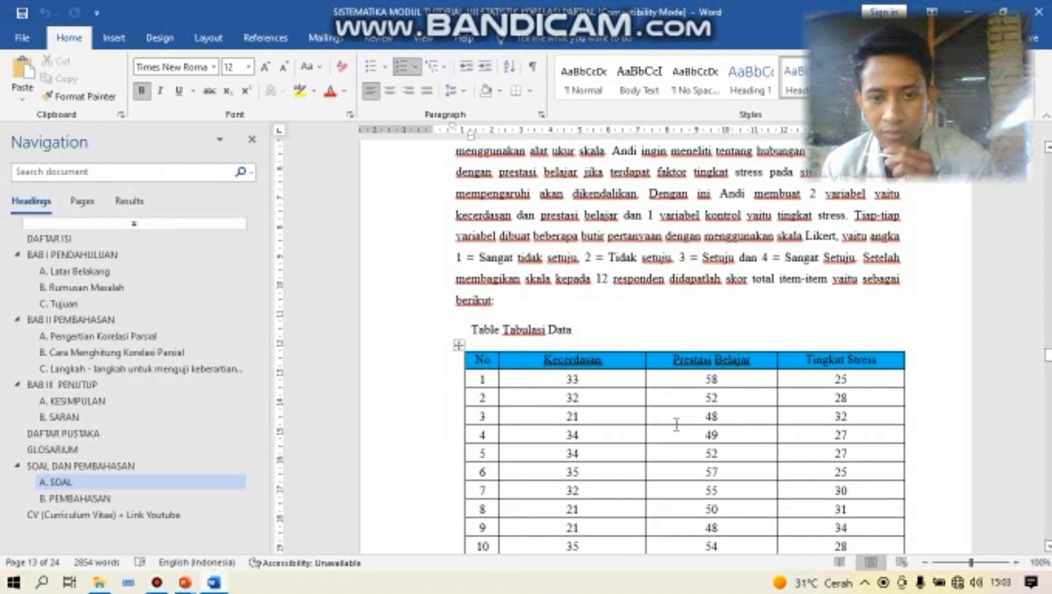
scroll(676, 424, down, 2)
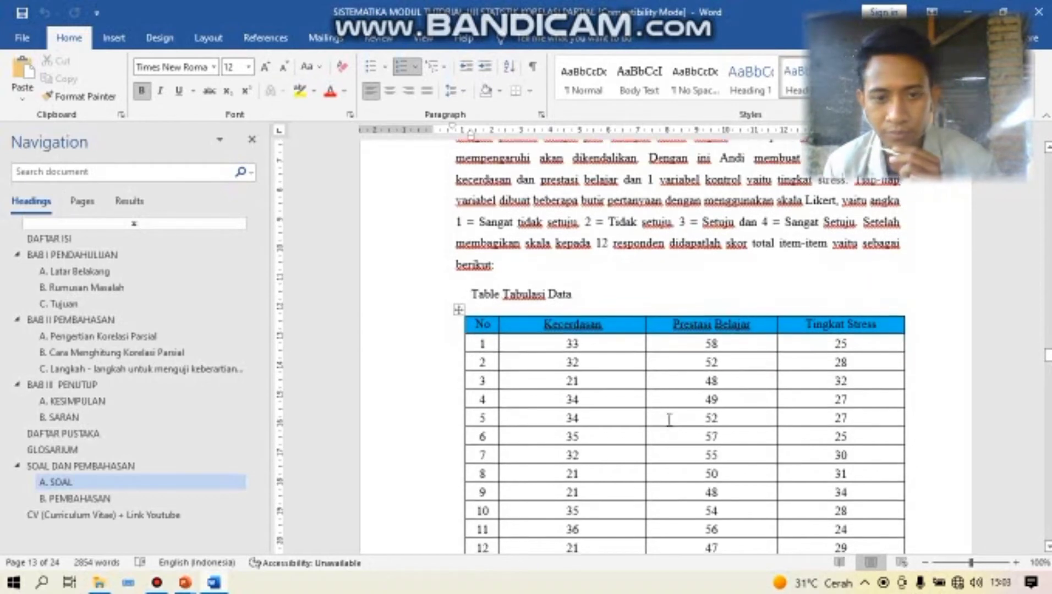
scroll(669, 419, down, 2)
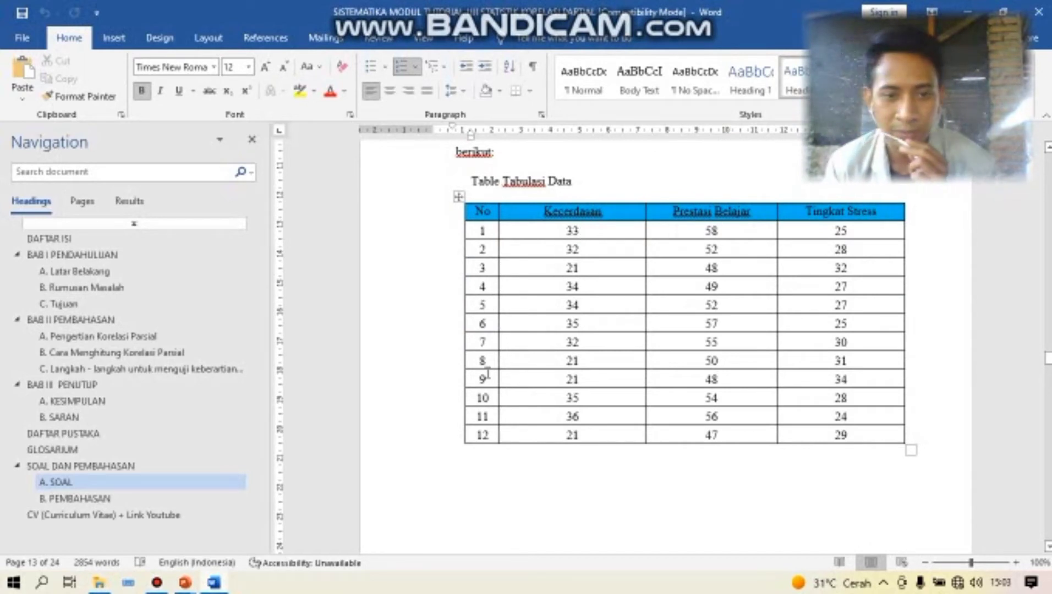
scroll(511, 371, up, 2)
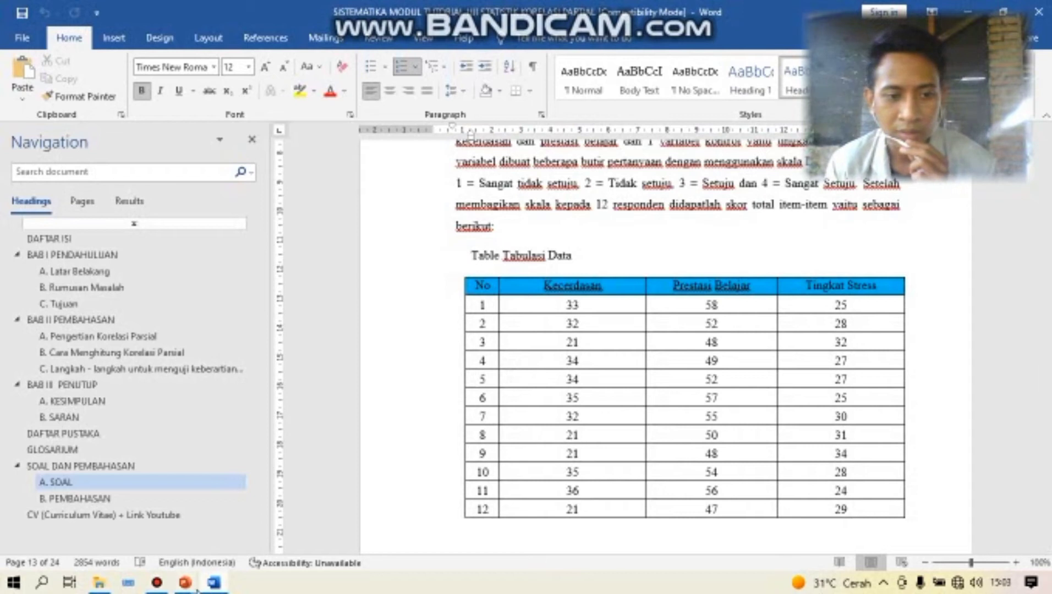
mouse_move(186, 584)
click(220, 528)
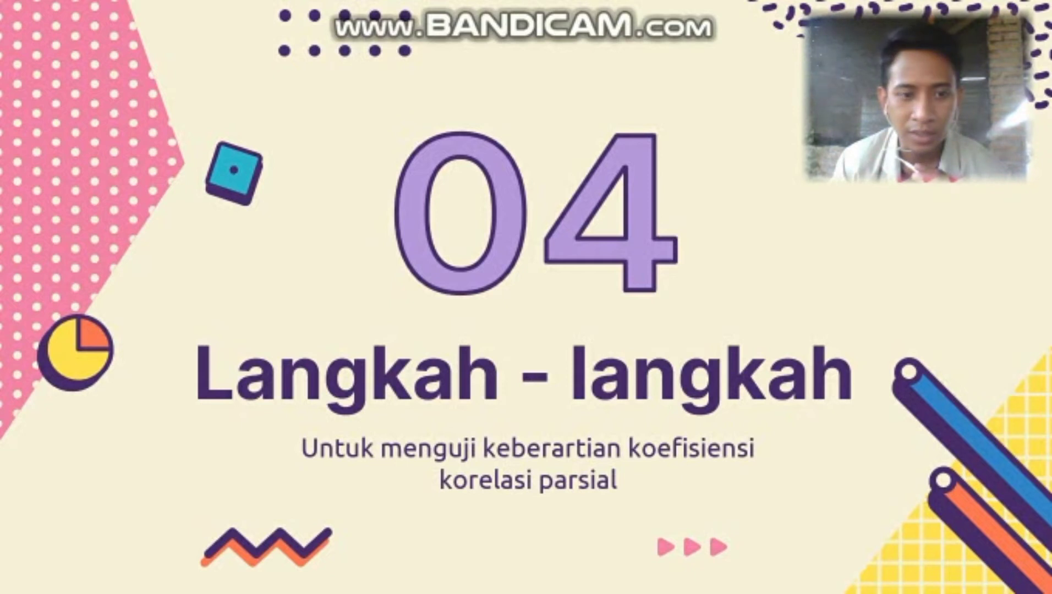
Switch to PASW Statistics 18 and dismiss its startup dialog without opening a data source.
key(super)
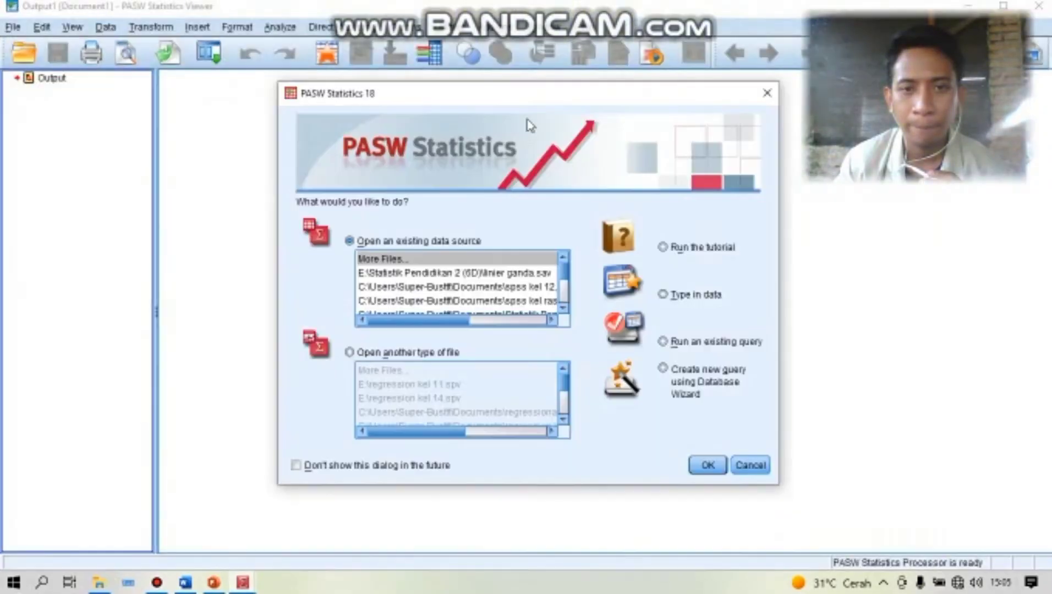
click(775, 98)
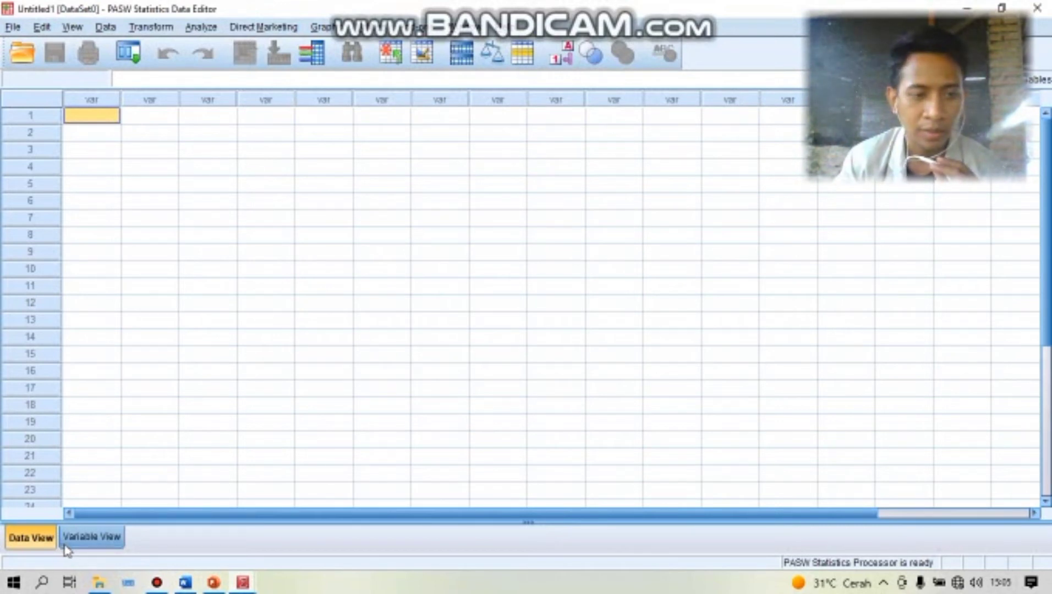
Define three variables named kecerdasan, prestasi and stress in the first three rows of the variable definitions.
click(77, 538)
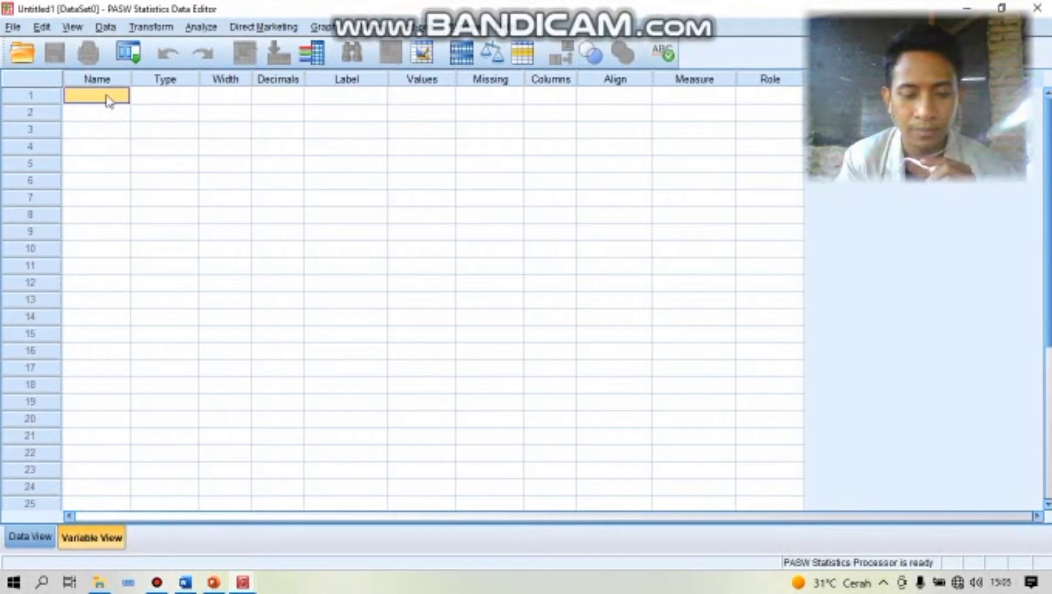
text(kecerdasan)
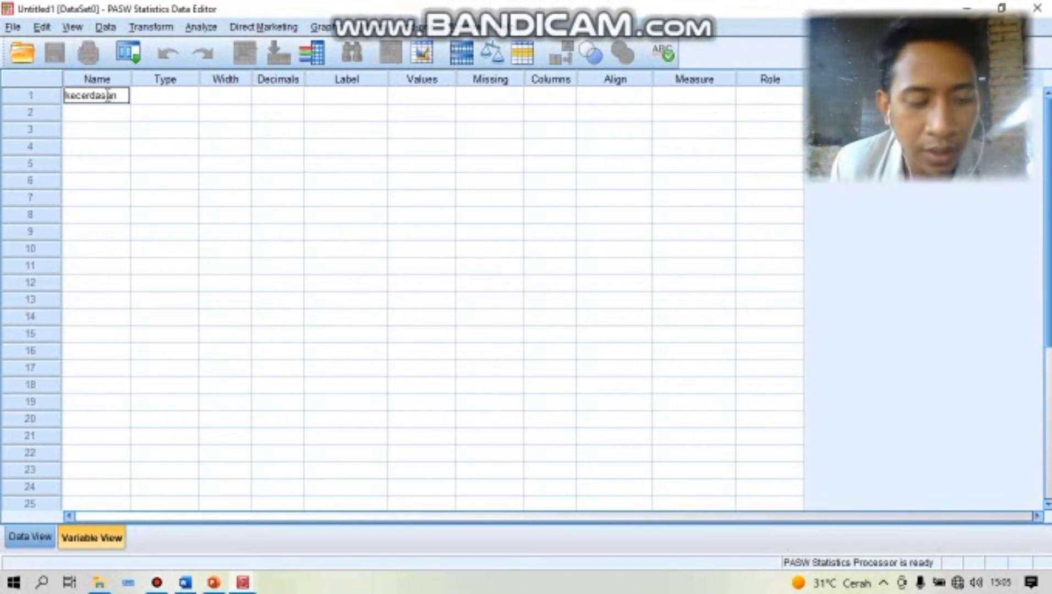
click(105, 116)
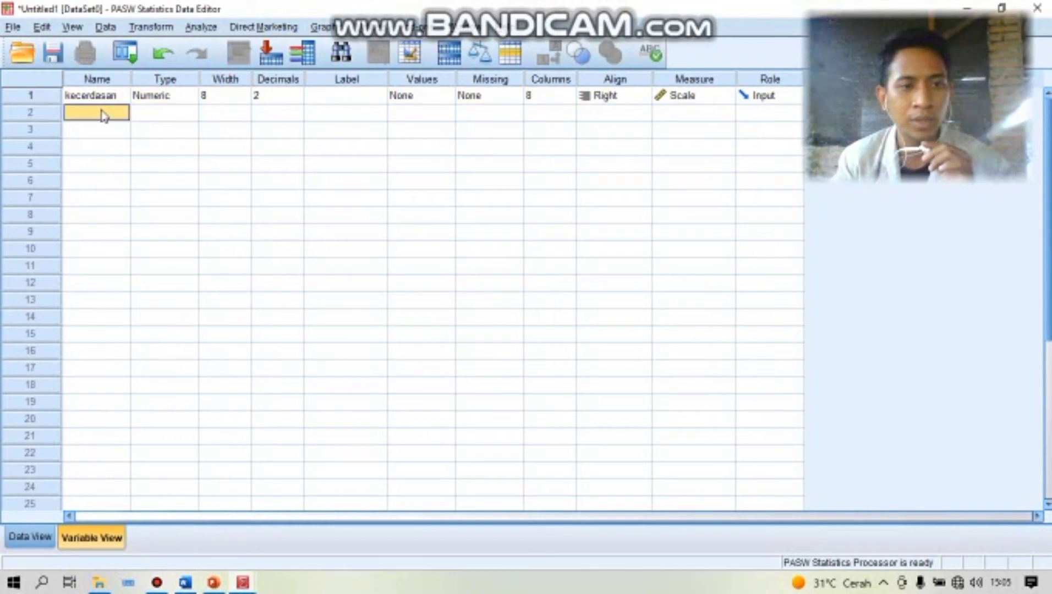
text(prestasi)
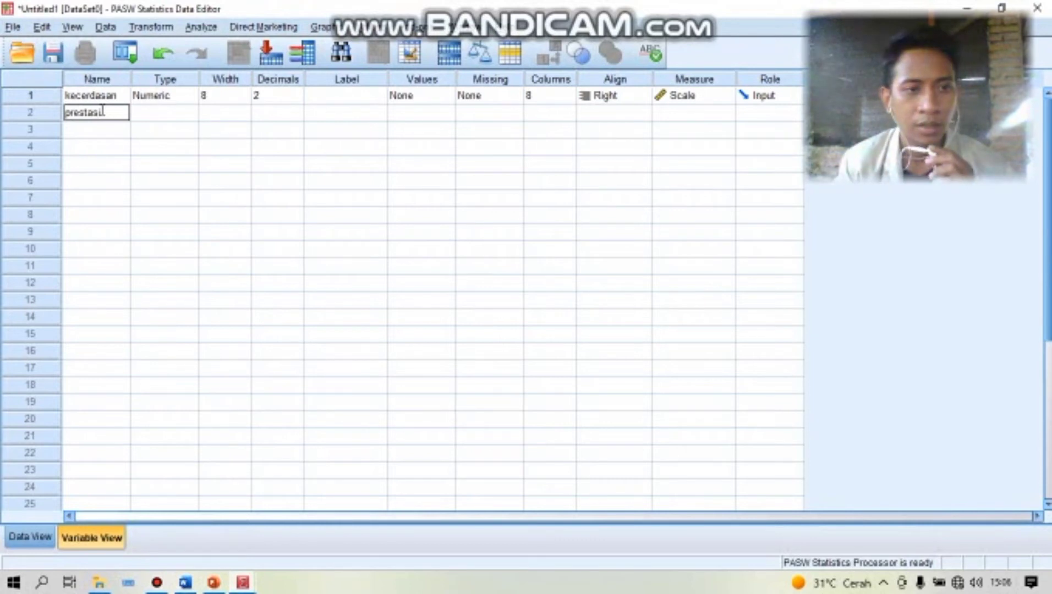
click(99, 137)
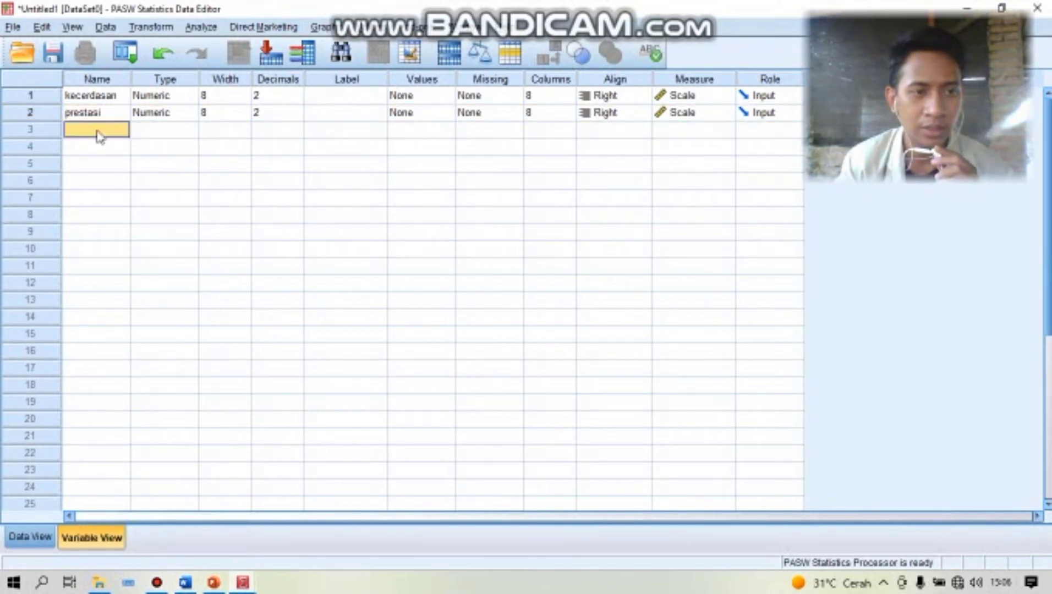
text(stress)
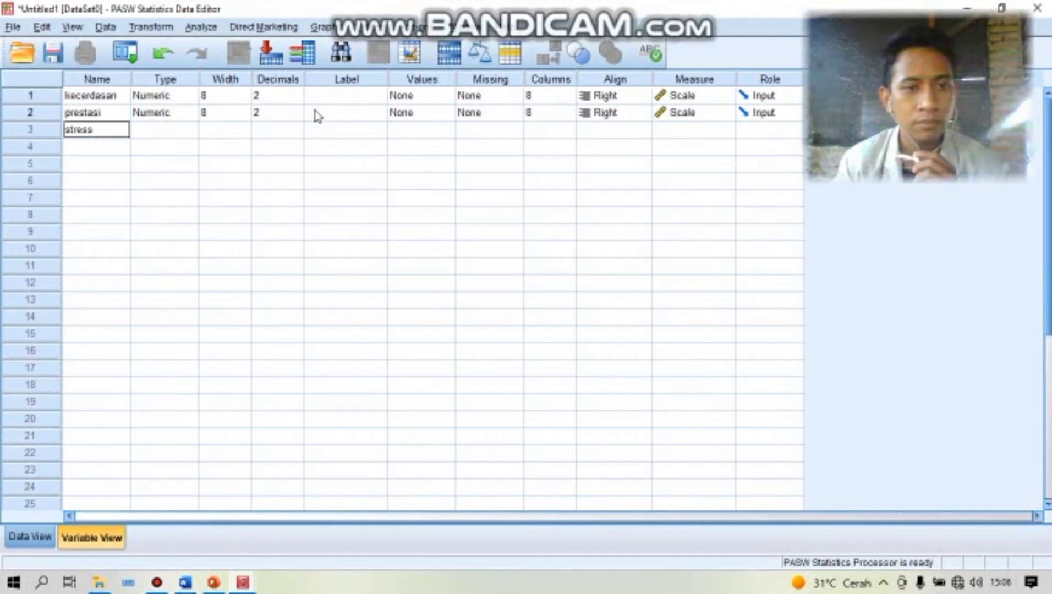
click(227, 131)
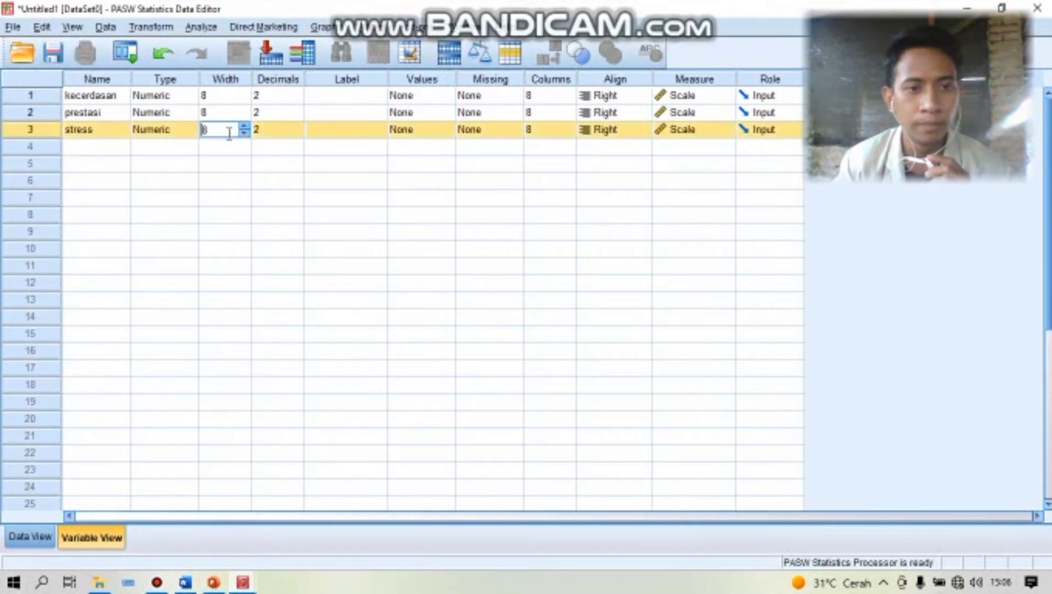
Label the three variables "kecerdasan anak", "prestasi belajar" and "tingkat stress" respectively.
click(330, 98)
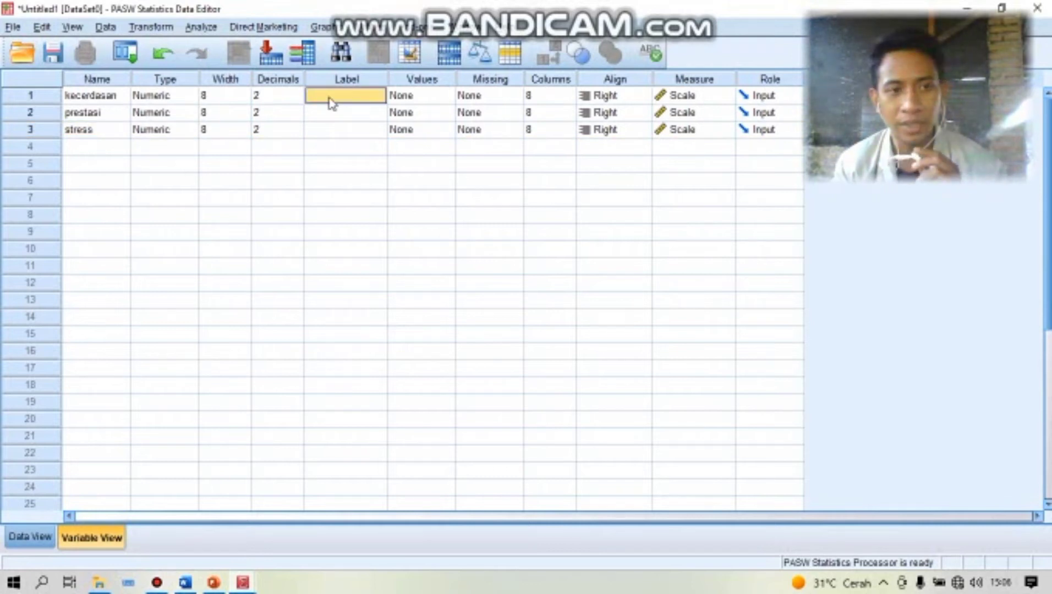
text(kece)
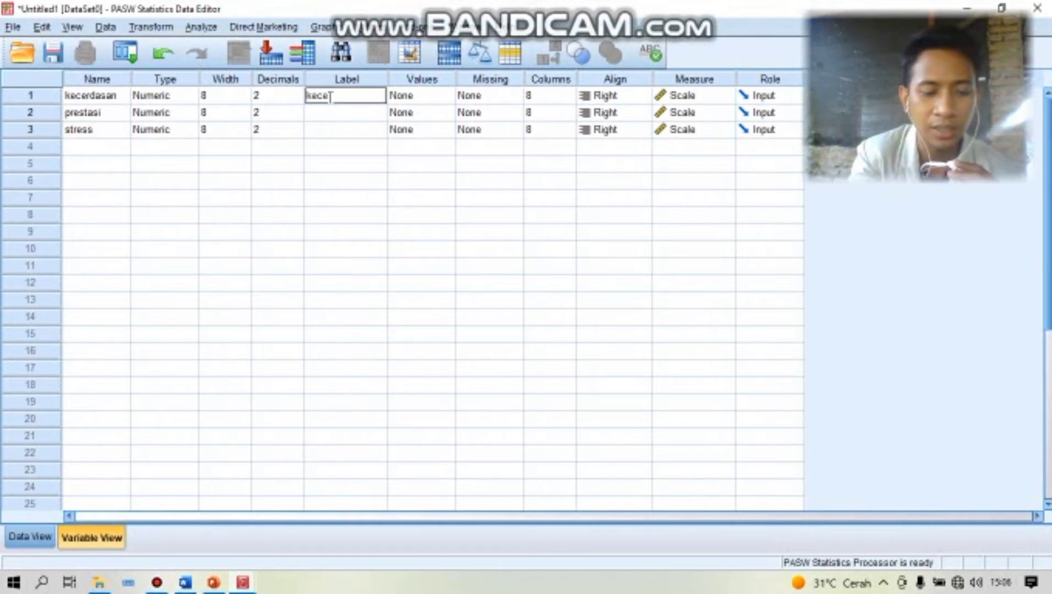
text(rdasan anak)
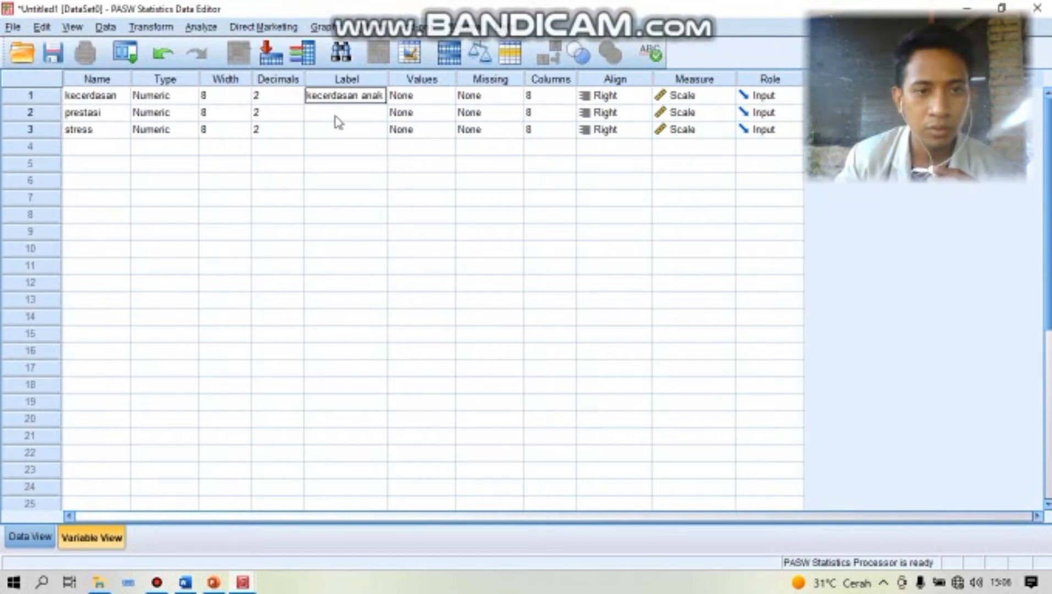
click(336, 116)
text(prestasi belajar)
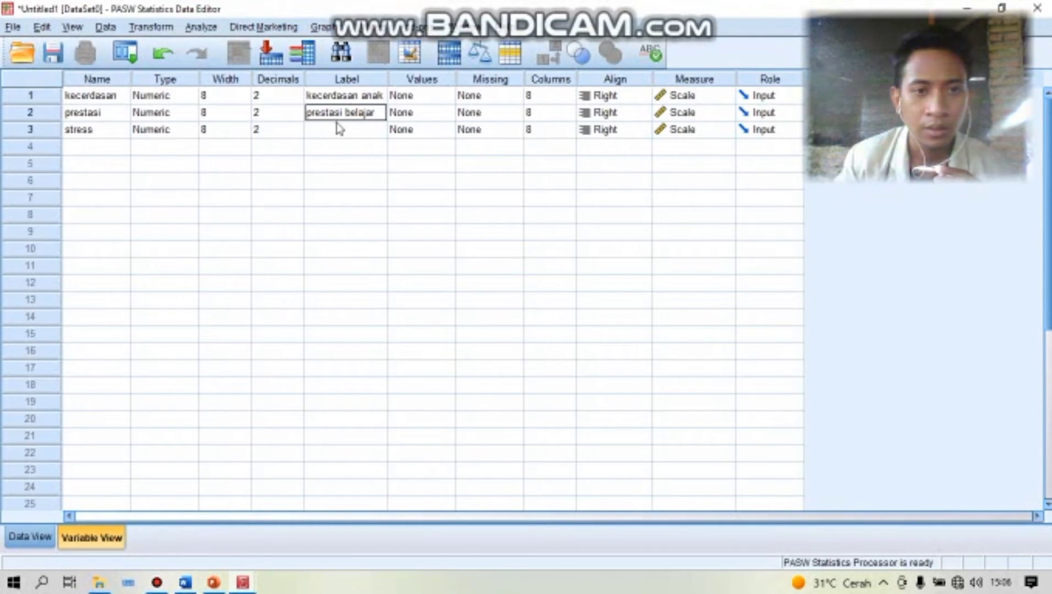
click(340, 135)
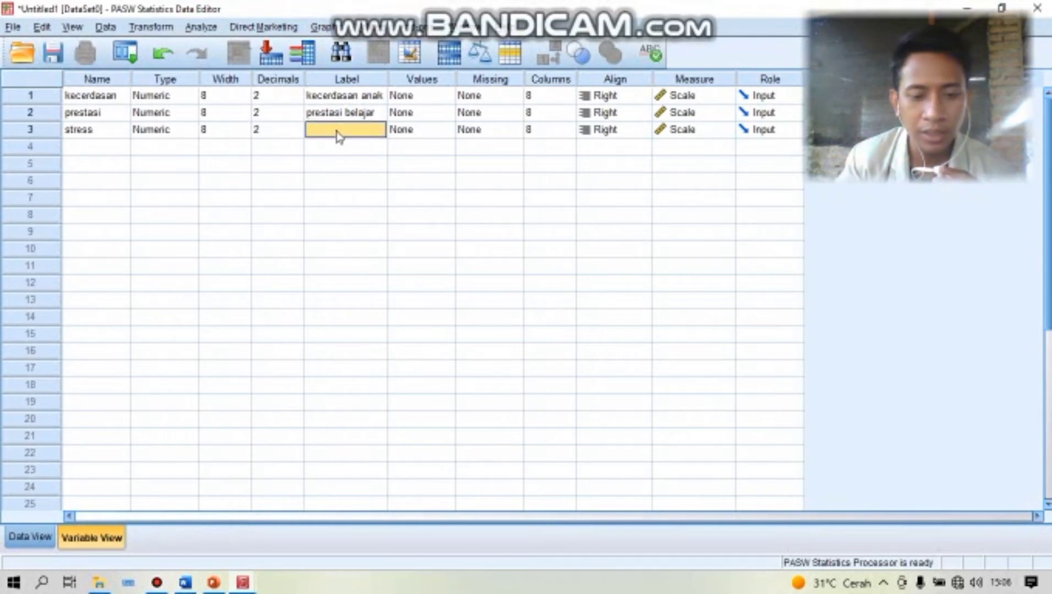
text(tingkat s)
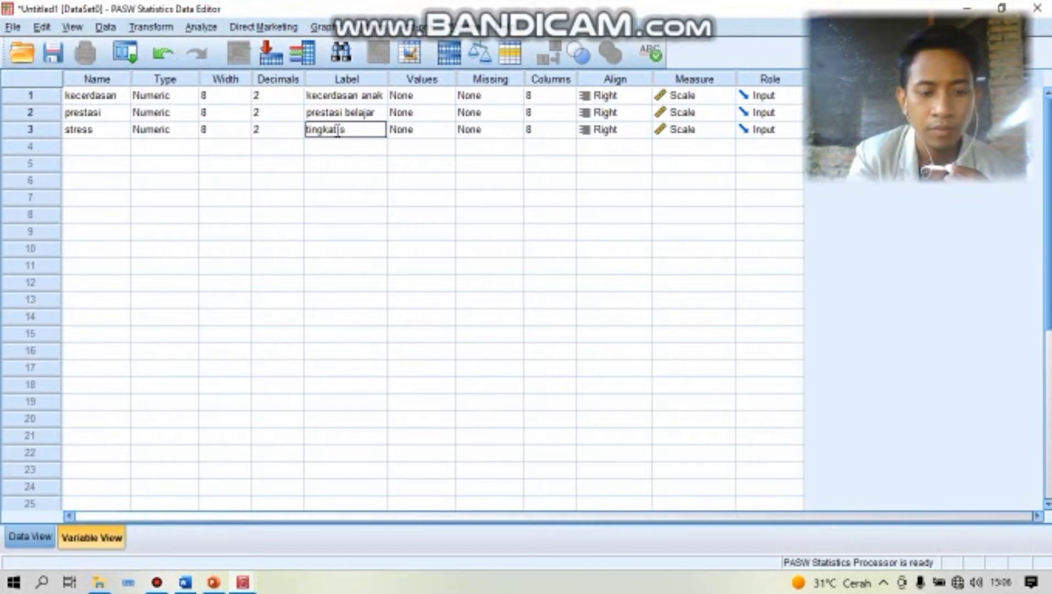
text(tress)
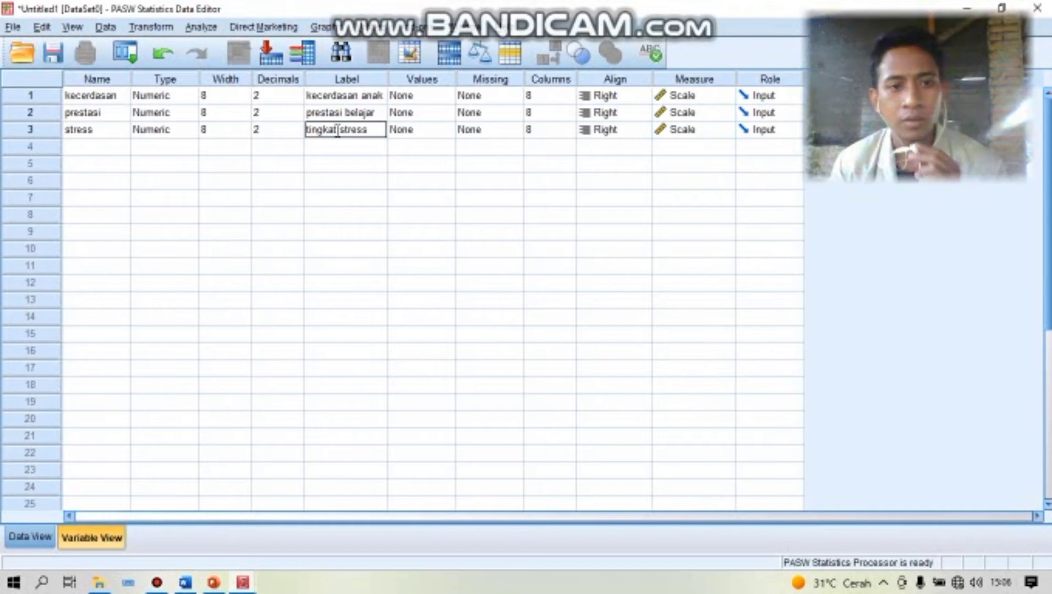
Set the number of decimals to 0 for the kecerdasan, prestasi and stress variables.
click(276, 96)
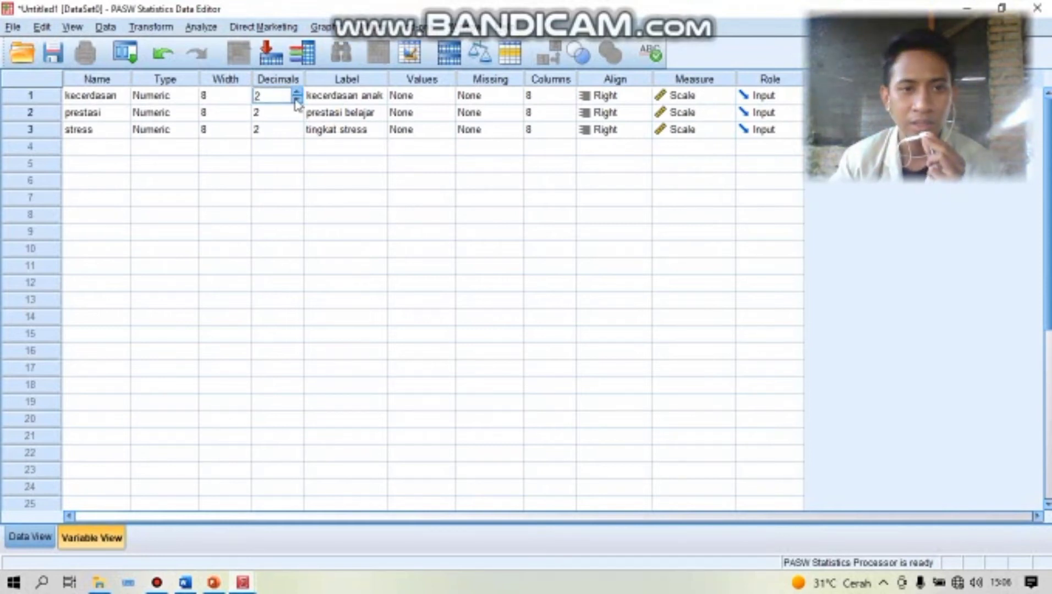
click(297, 100)
click(296, 100)
click(296, 112)
click(297, 109)
click(297, 116)
click(296, 132)
click(296, 133)
click(296, 133)
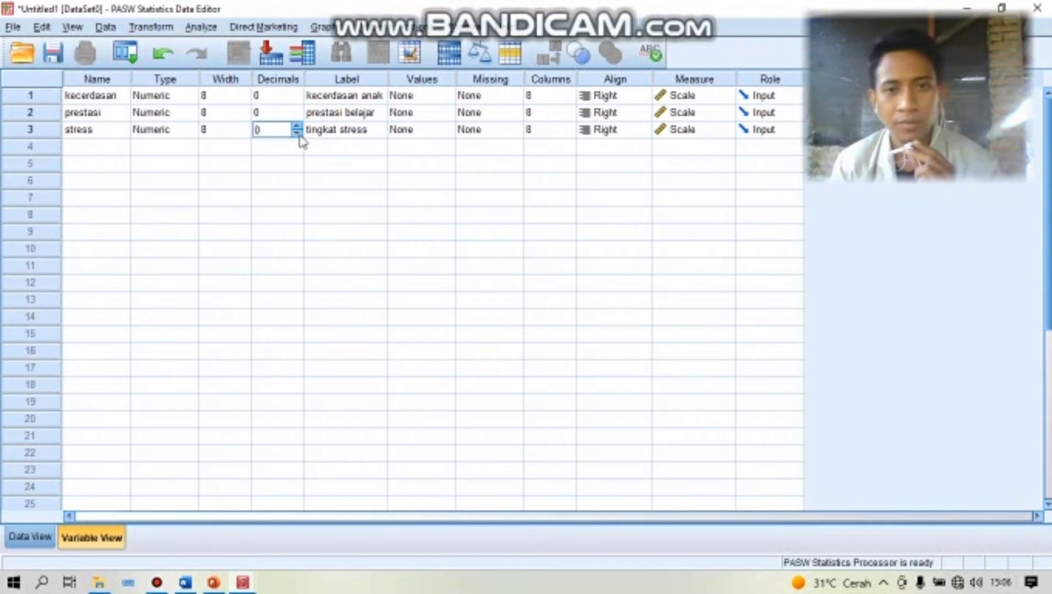
Show the data entry grid and check the kecerdasan, prestasi and stress columns.
click(31, 538)
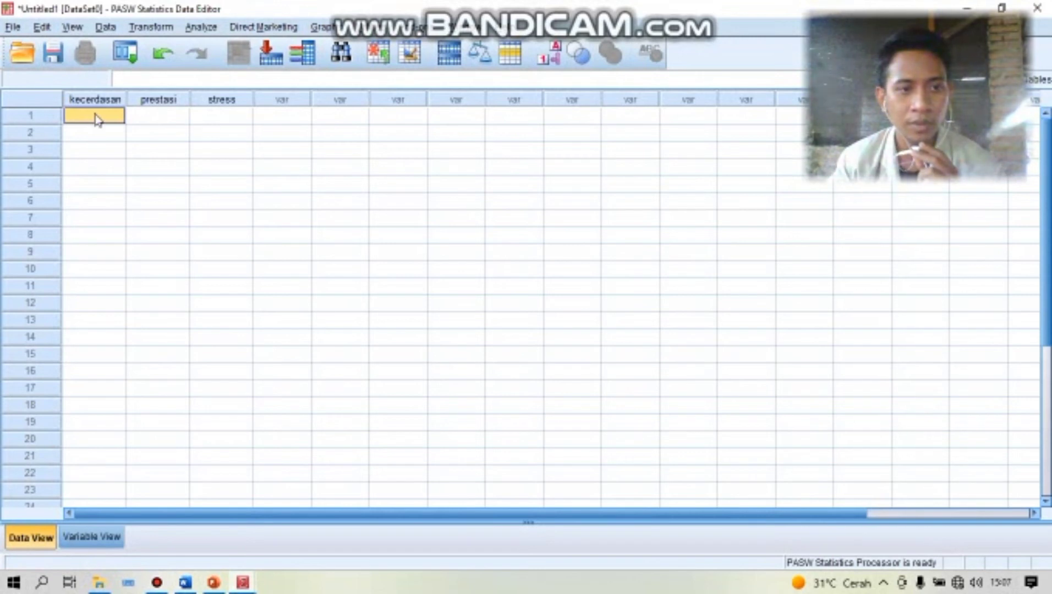
click(147, 117)
click(204, 120)
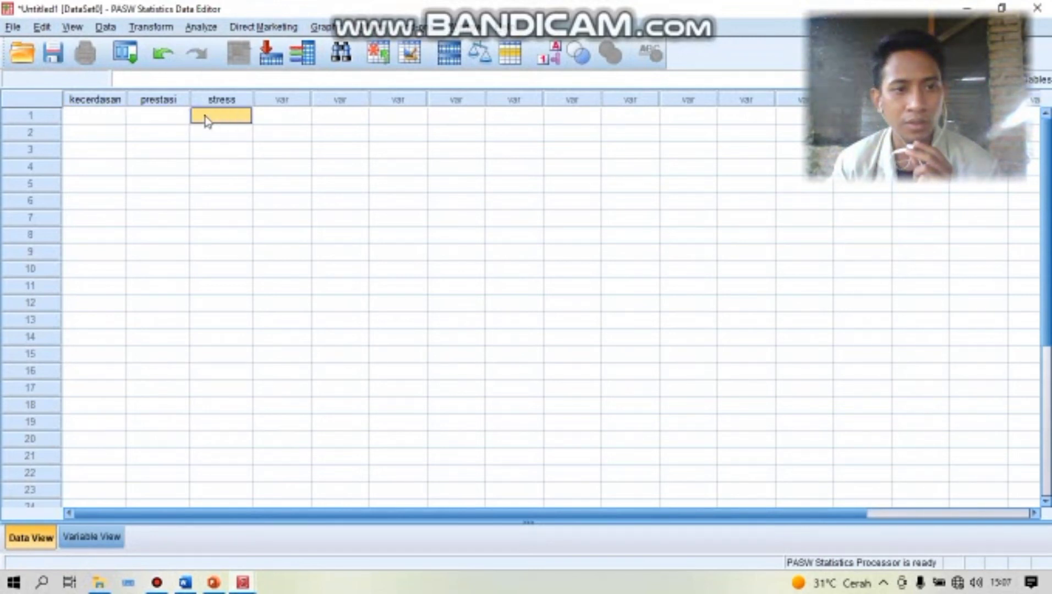
click(95, 128)
click(91, 116)
click(137, 117)
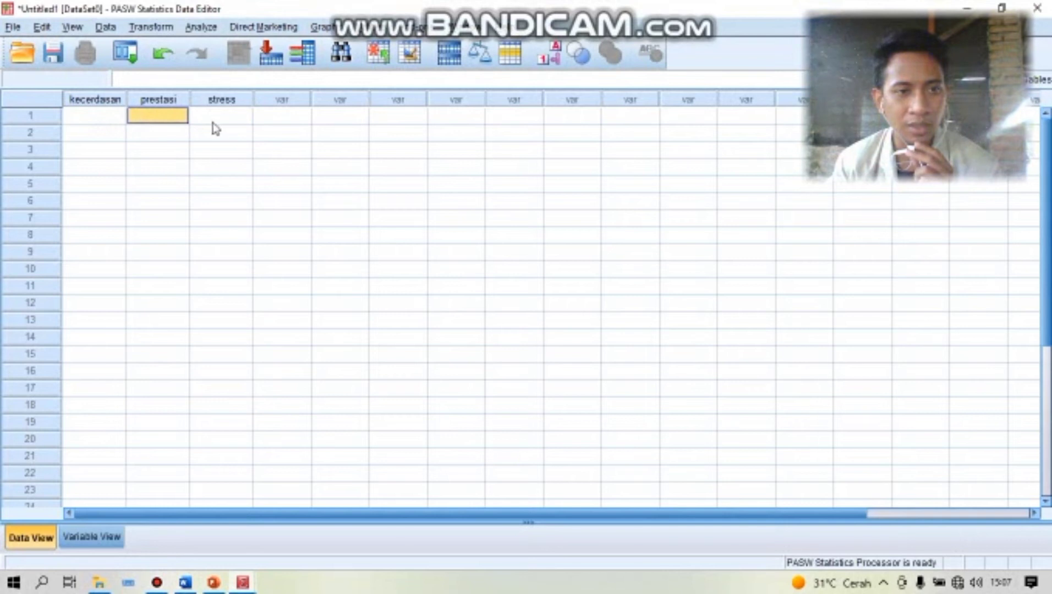
click(95, 118)
click(156, 114)
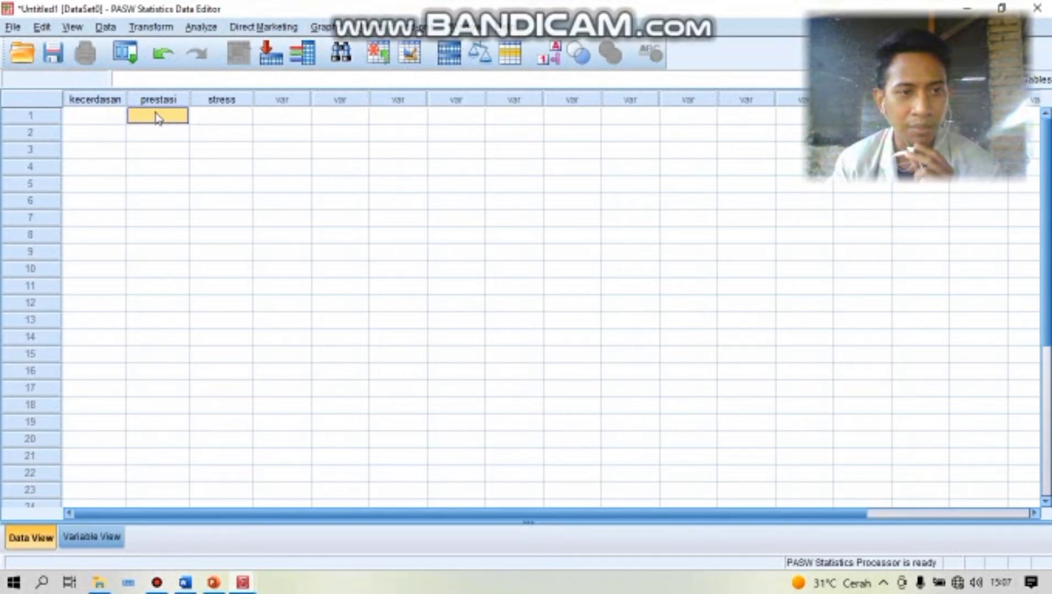
click(219, 117)
click(110, 104)
click(102, 121)
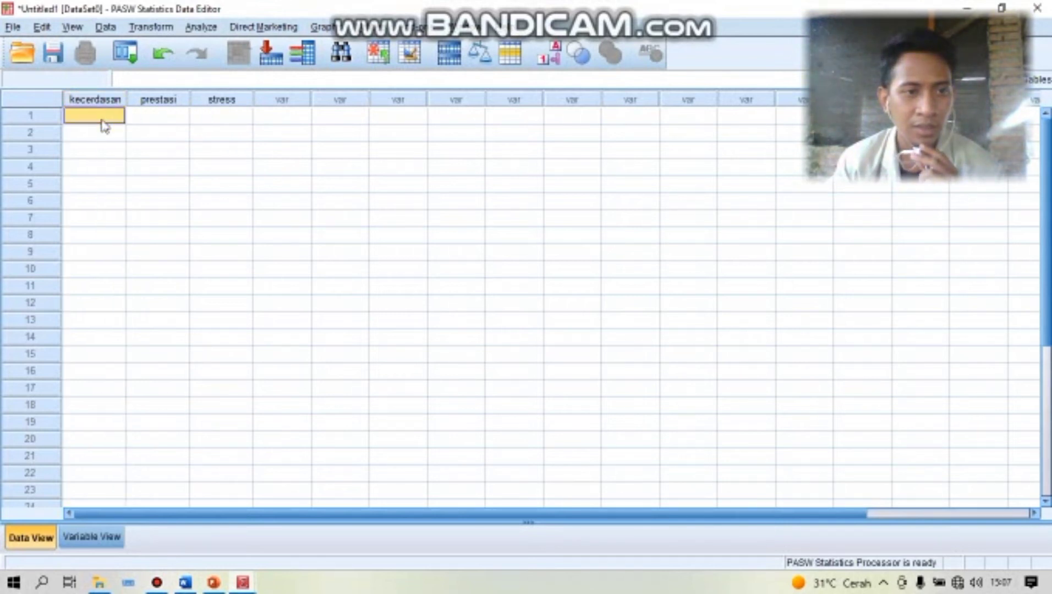
Switch to the Word document and copy the 12 Kecerdasan scores from the Tabulasi Data table.
click(189, 584)
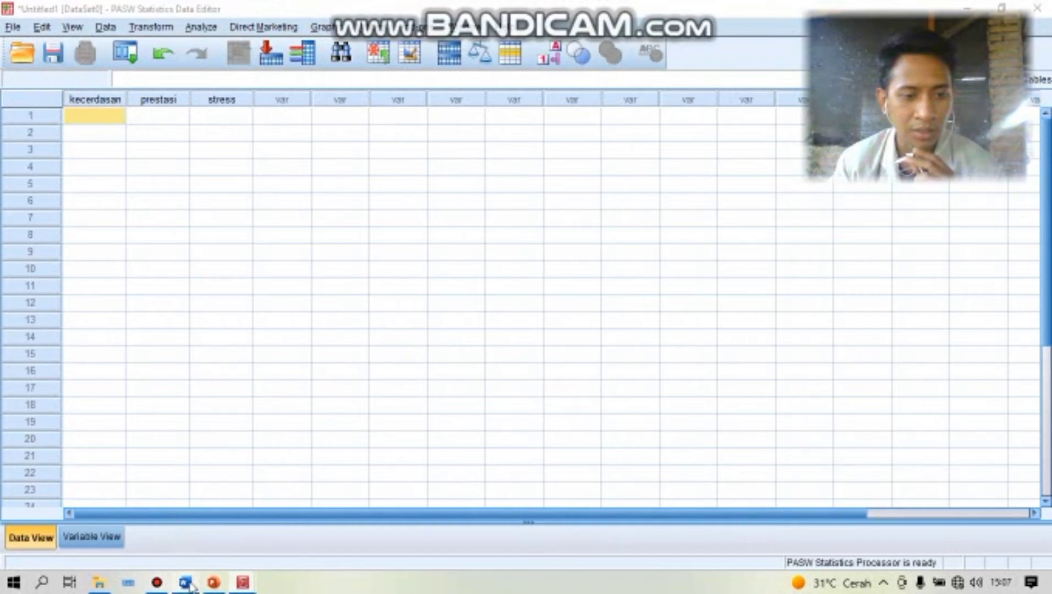
scroll(580, 328, down, 1)
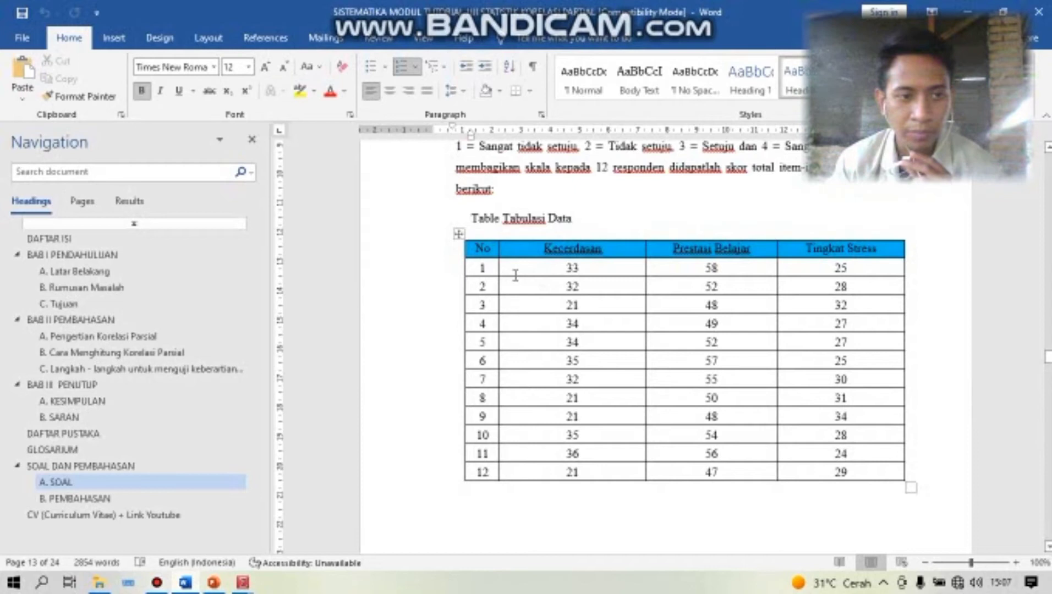
drag(534, 269, 582, 472)
right_click(584, 477)
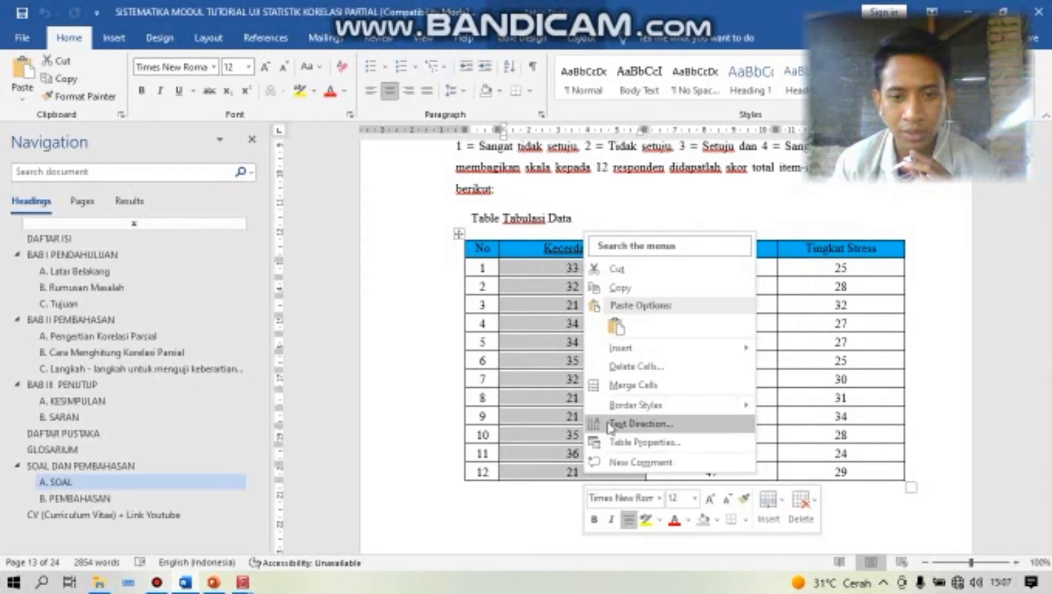
click(619, 287)
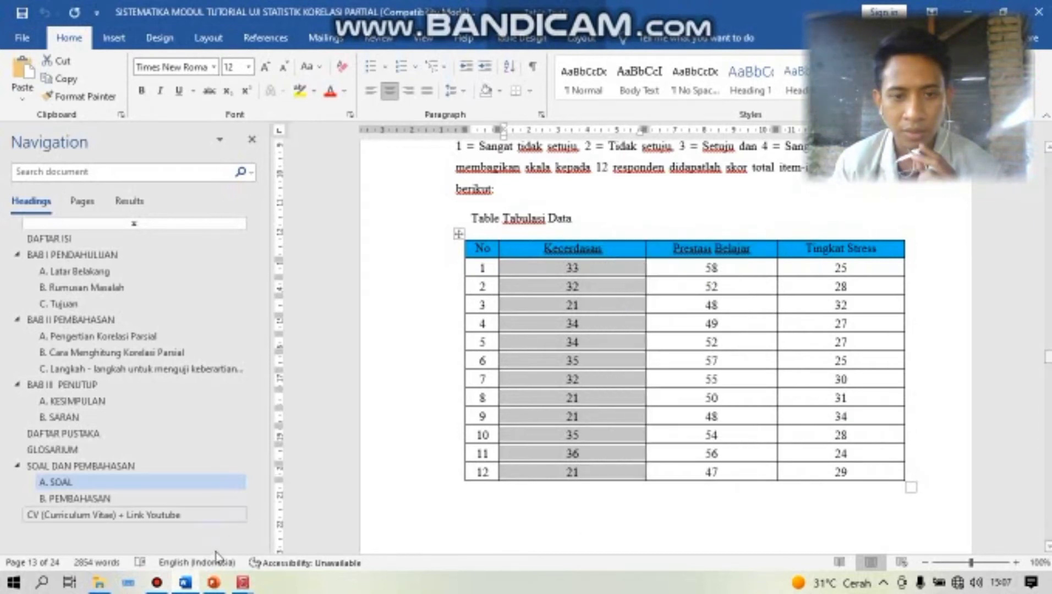
Switch to the PASW Statistics data editor and paste the copied Kecerdasan scores into rows 1 to 12 of the kecerdasan column.
click(243, 584)
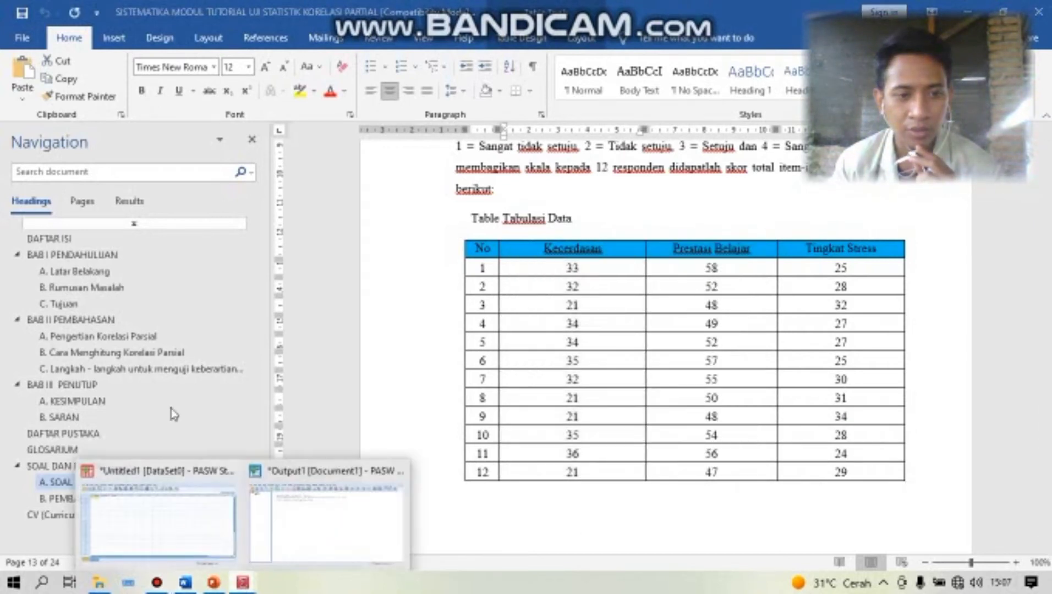
click(166, 527)
drag(87, 133, 88, 312)
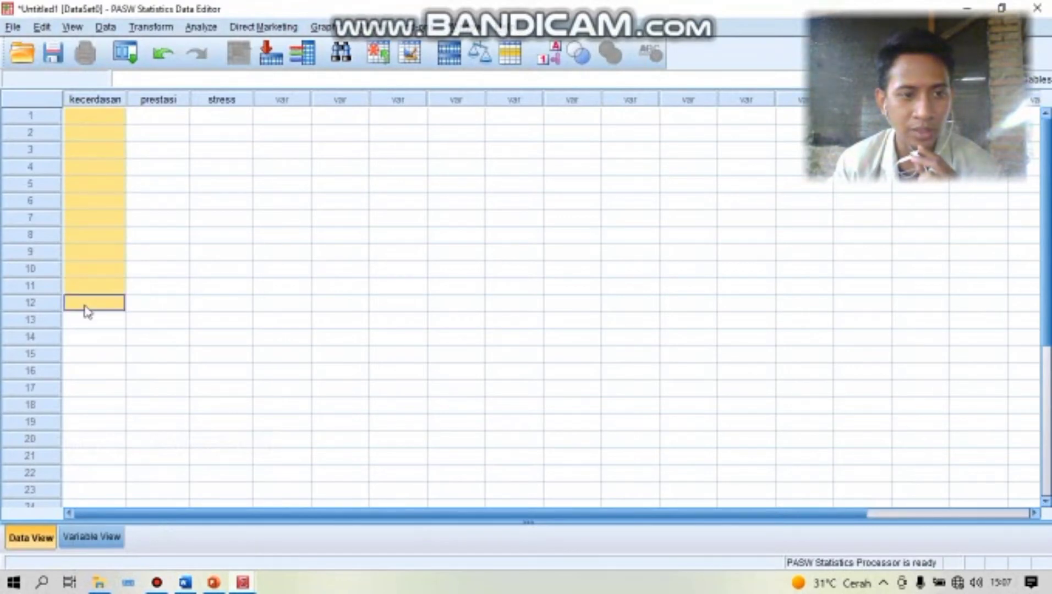
right_click(93, 291)
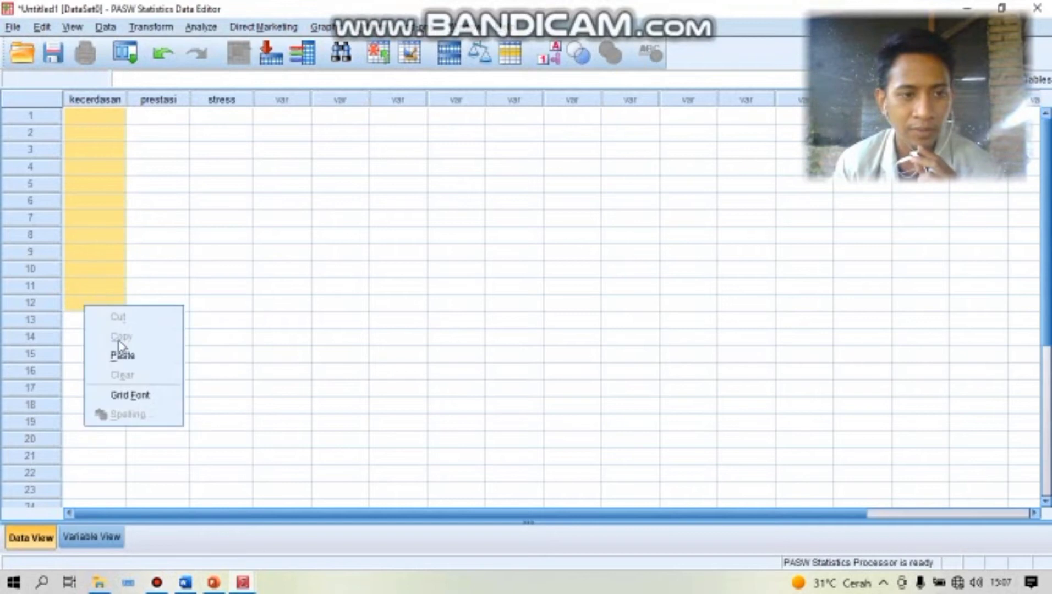
click(120, 355)
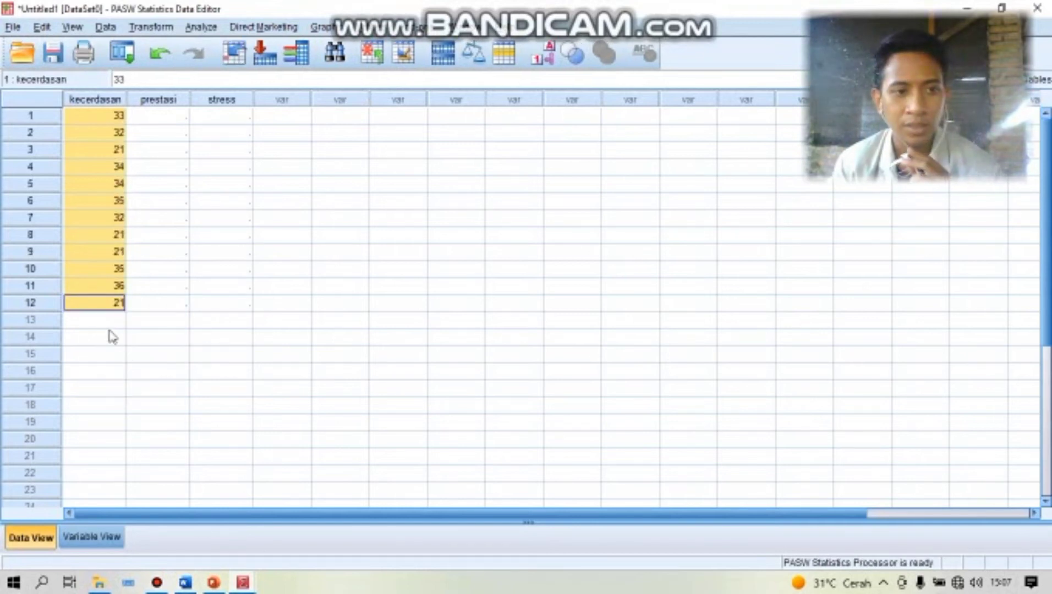
Switch to the Word document and copy the 12 Prestasi Belajar scores from the Tabulasi Data table.
mouse_move(184, 587)
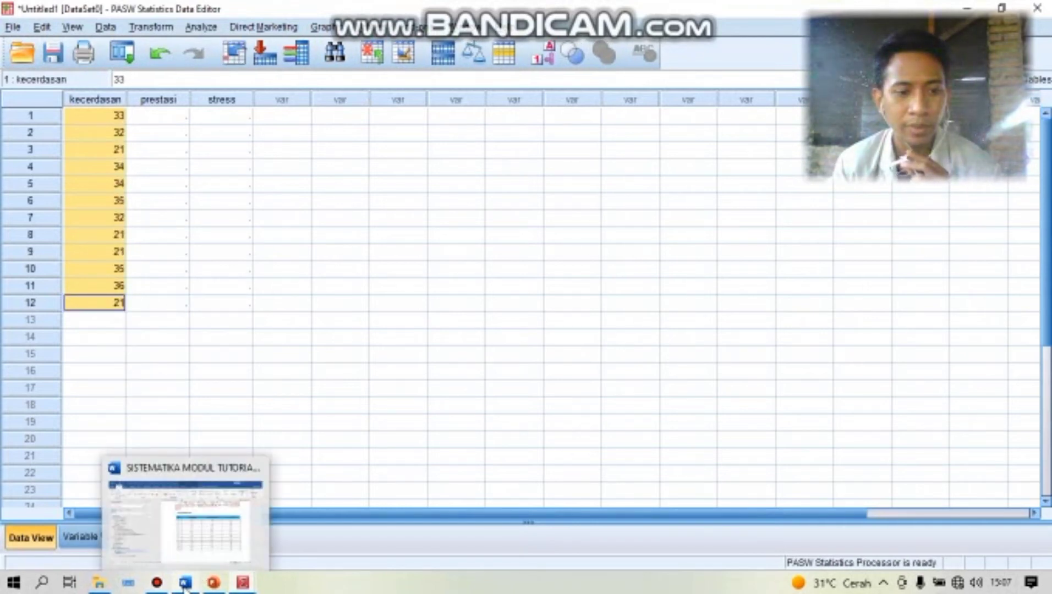
click(201, 538)
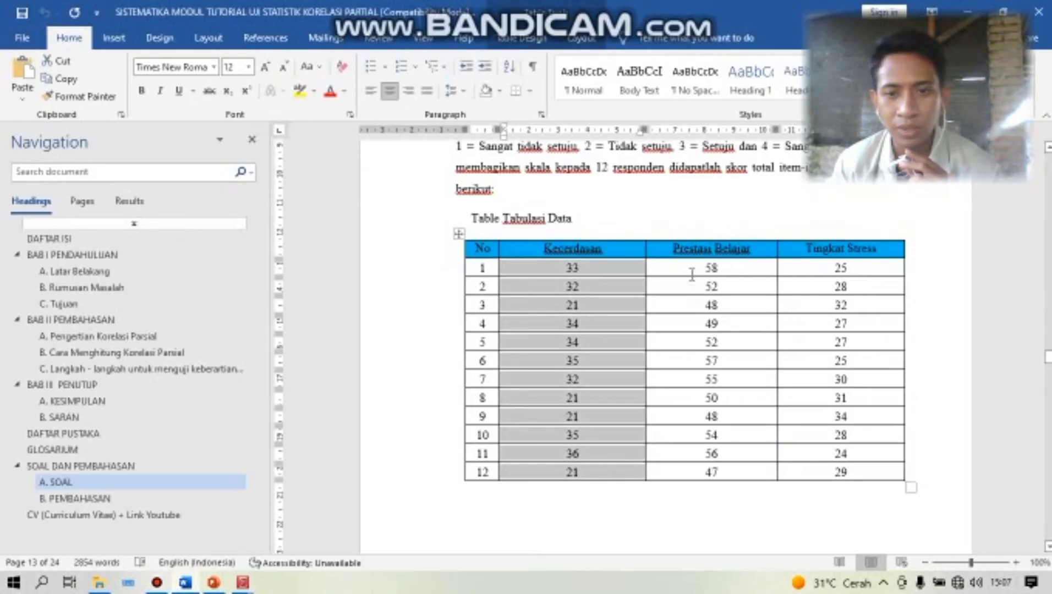
drag(692, 266, 711, 472)
right_click(712, 471)
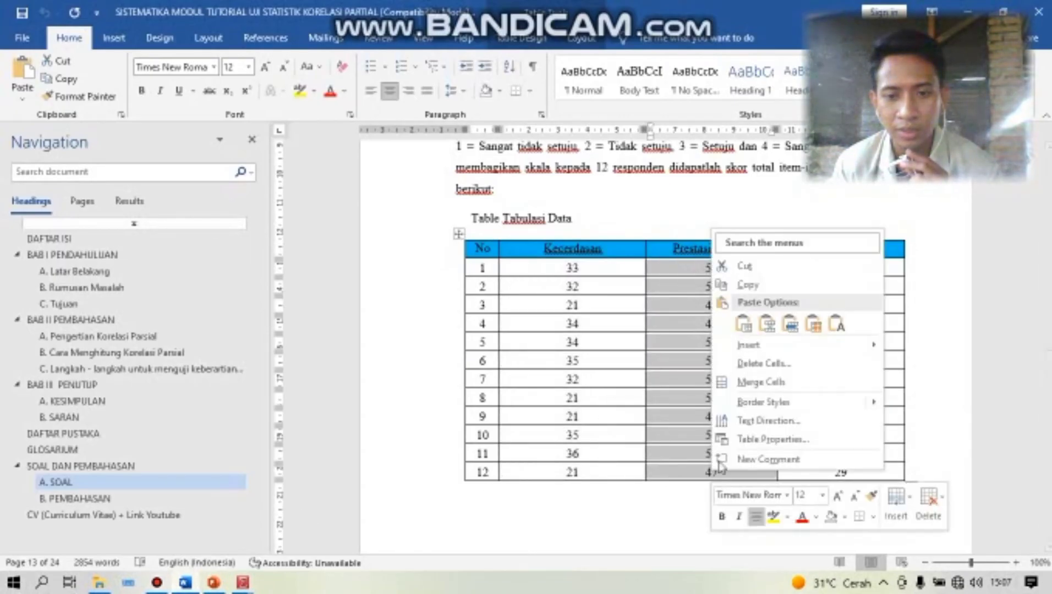
click(748, 284)
Switch back to the PASW Statistics data editor and paste the Prestasi Belajar scores into rows 1 to 12 of the prestasi column.
click(243, 582)
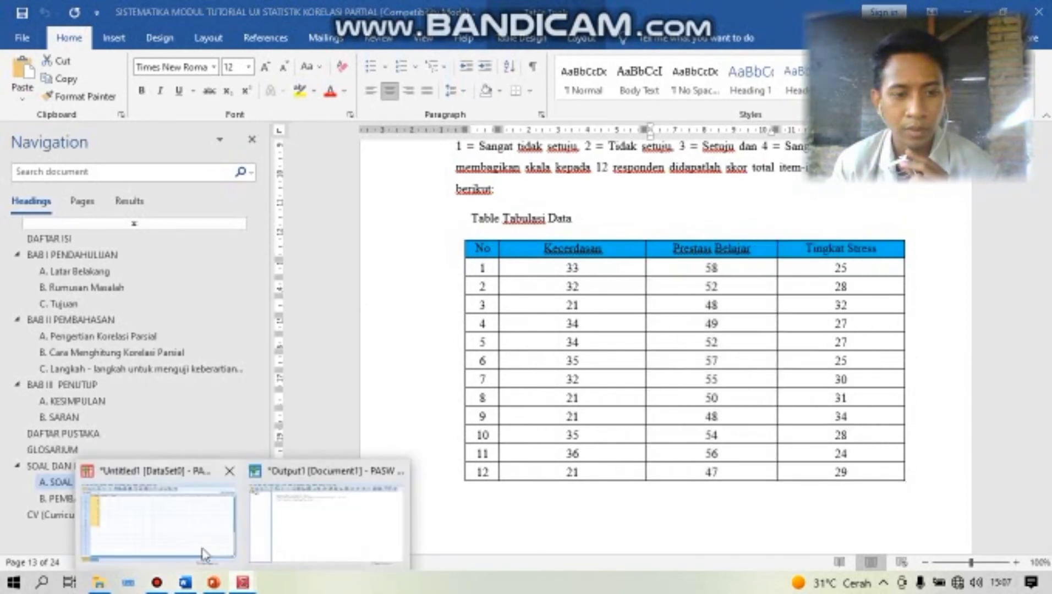
click(202, 552)
drag(154, 124, 159, 303)
right_click(160, 306)
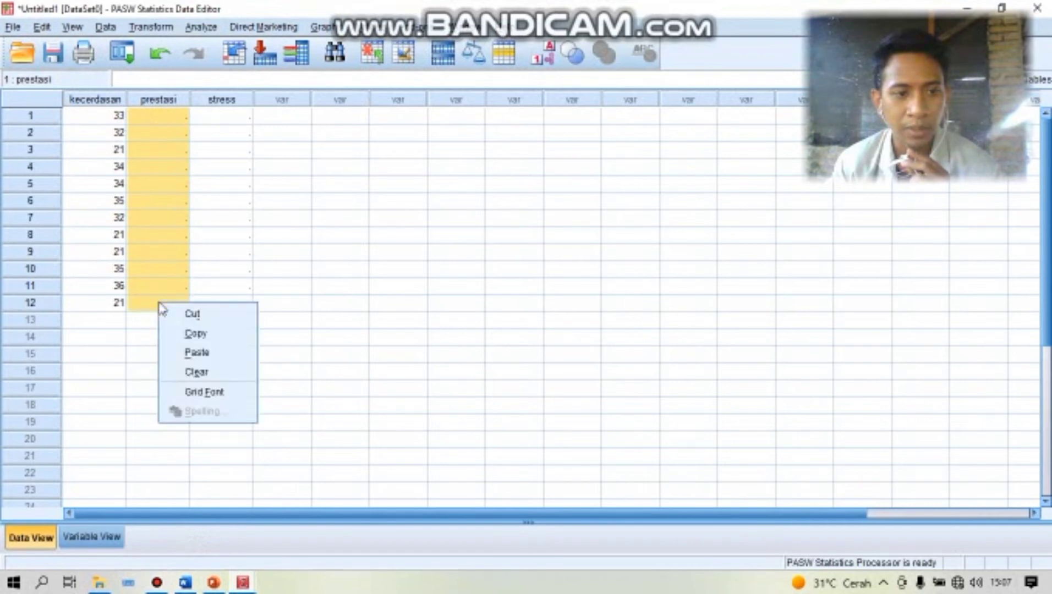
click(196, 350)
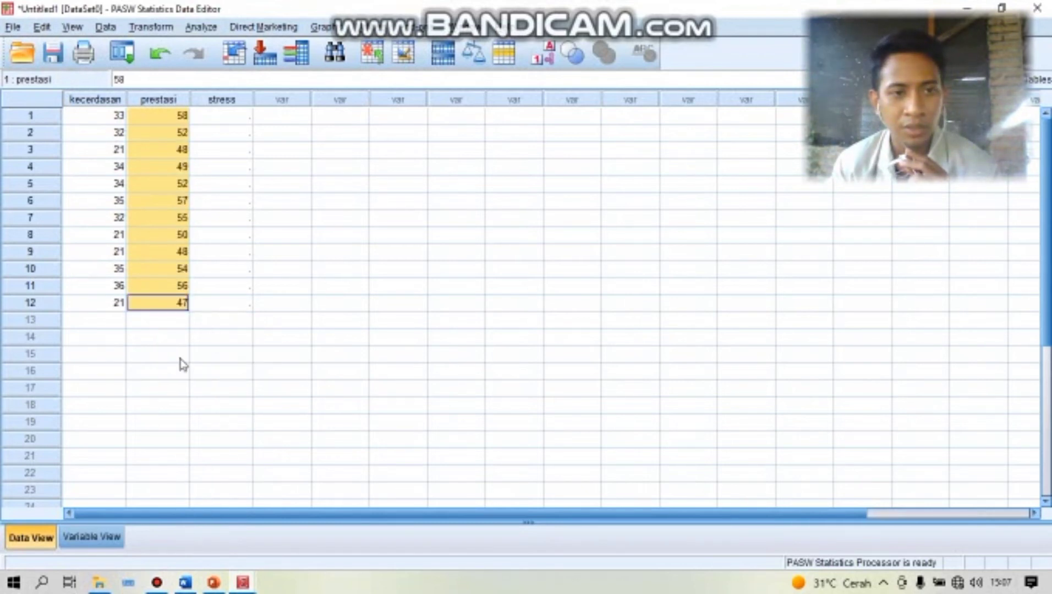
Return to the Word document and copy the 12 Tingkat Stress scores from the Tabulasi Data table.
click(184, 582)
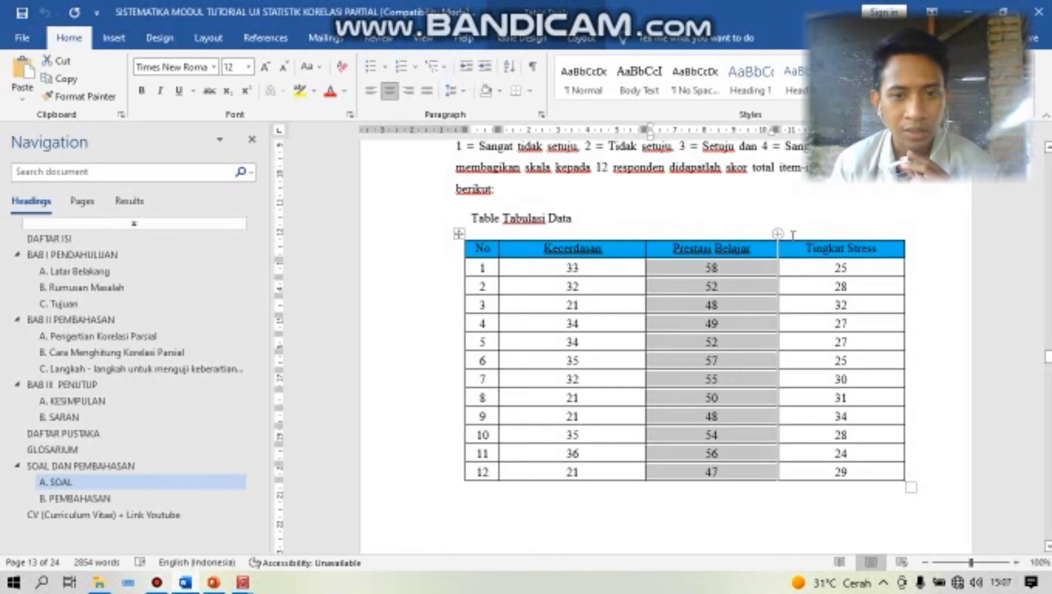
drag(801, 268, 826, 471)
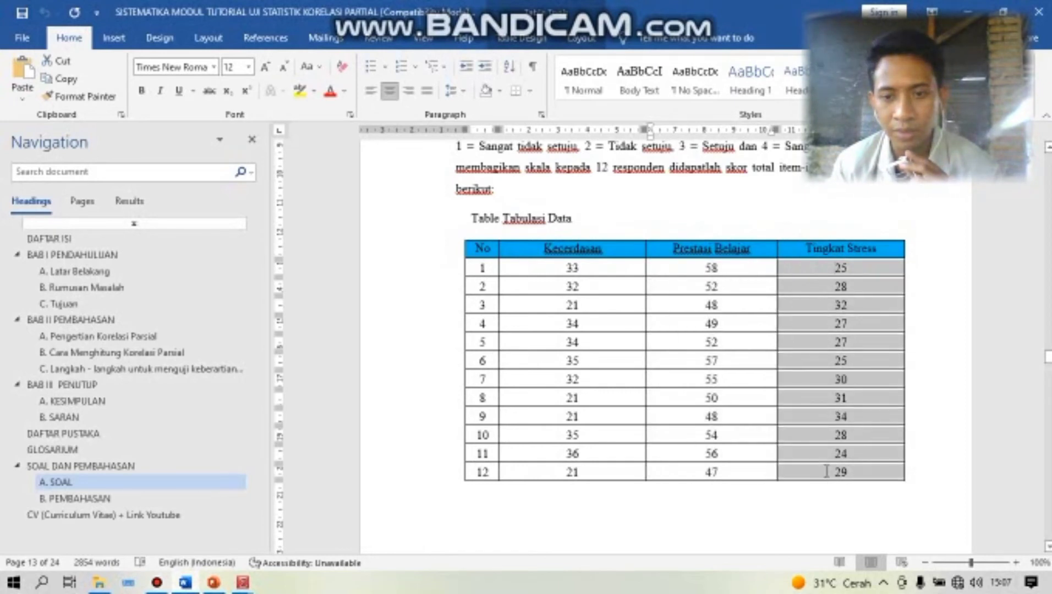
right_click(827, 472)
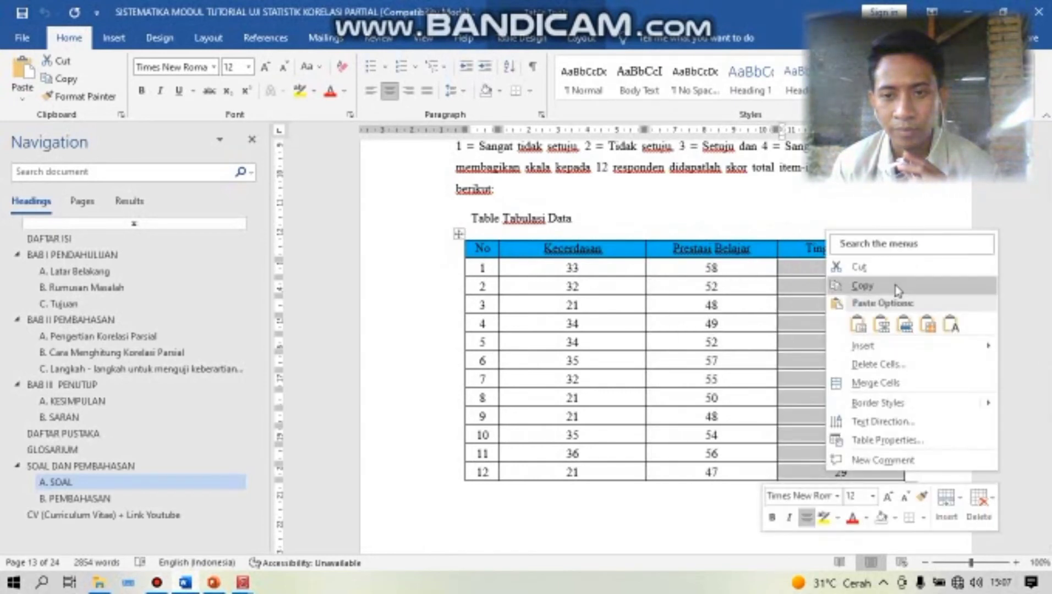
click(898, 286)
scroll(430, 404, down, 1)
Switch to the PASW Statistics data editor and paste the Tingkat Stress scores into rows 1 to 12 of the stress column.
click(243, 582)
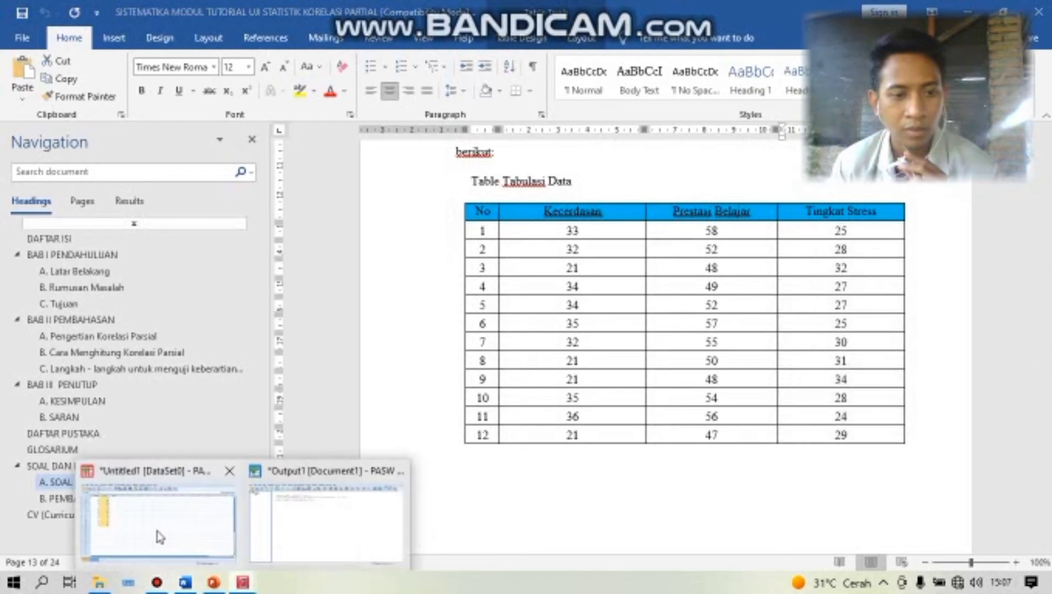
click(159, 537)
click(211, 115)
click(212, 116)
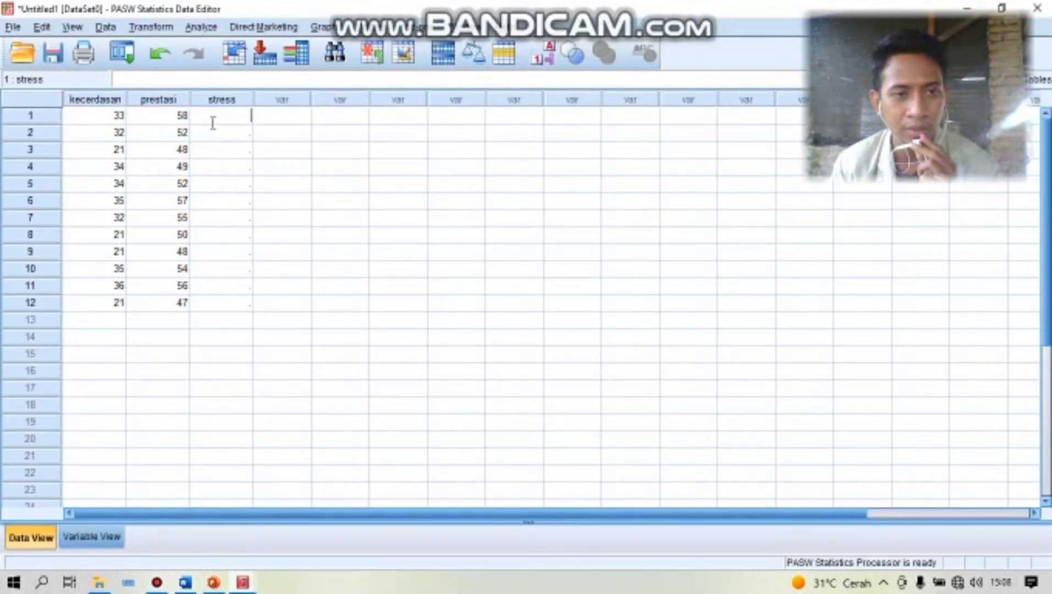
click(220, 304)
drag(206, 117, 221, 305)
right_click(221, 304)
click(254, 352)
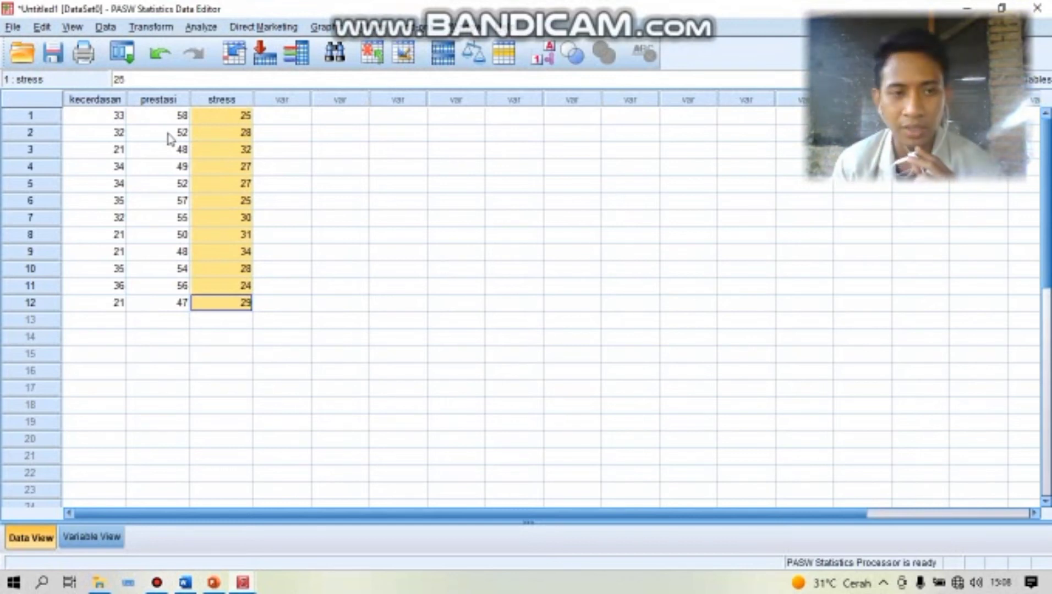
Set up a partial correlation between kecerdasan anak and prestasi belajar, controlling for tingkat stress.
click(203, 29)
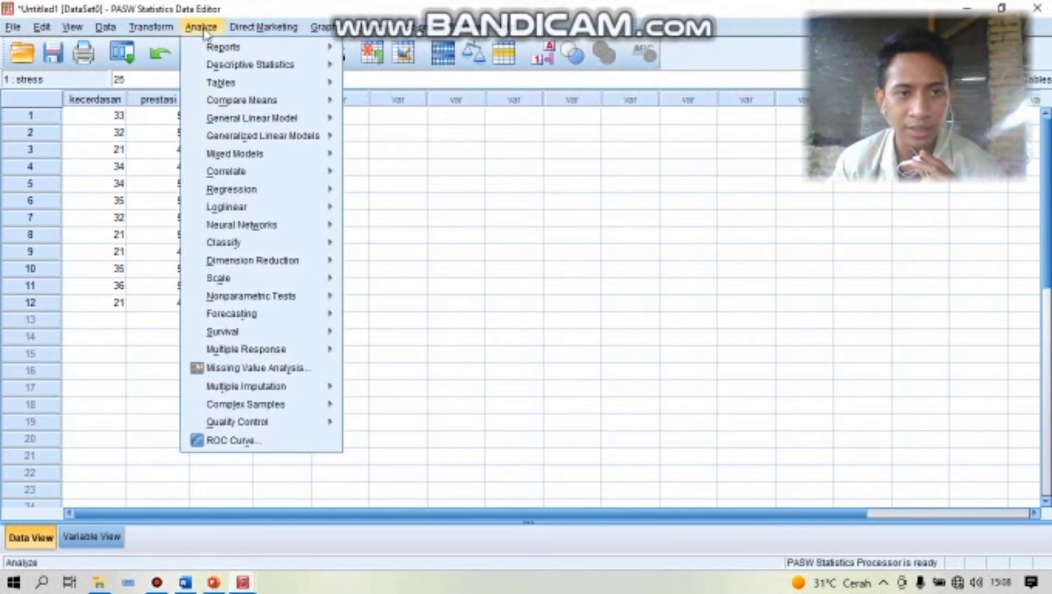
mouse_move(247, 175)
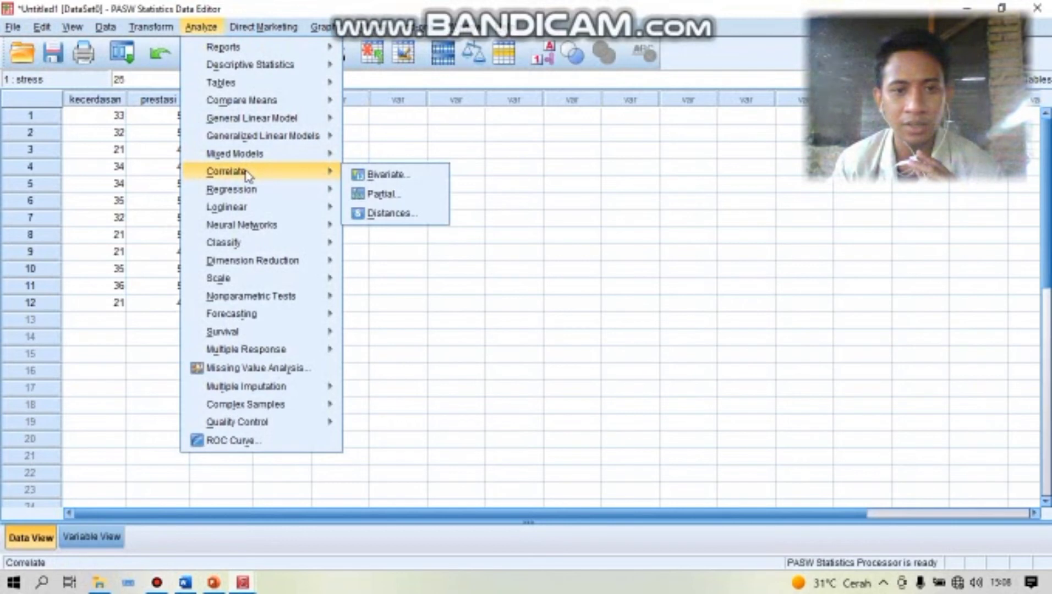
click(383, 194)
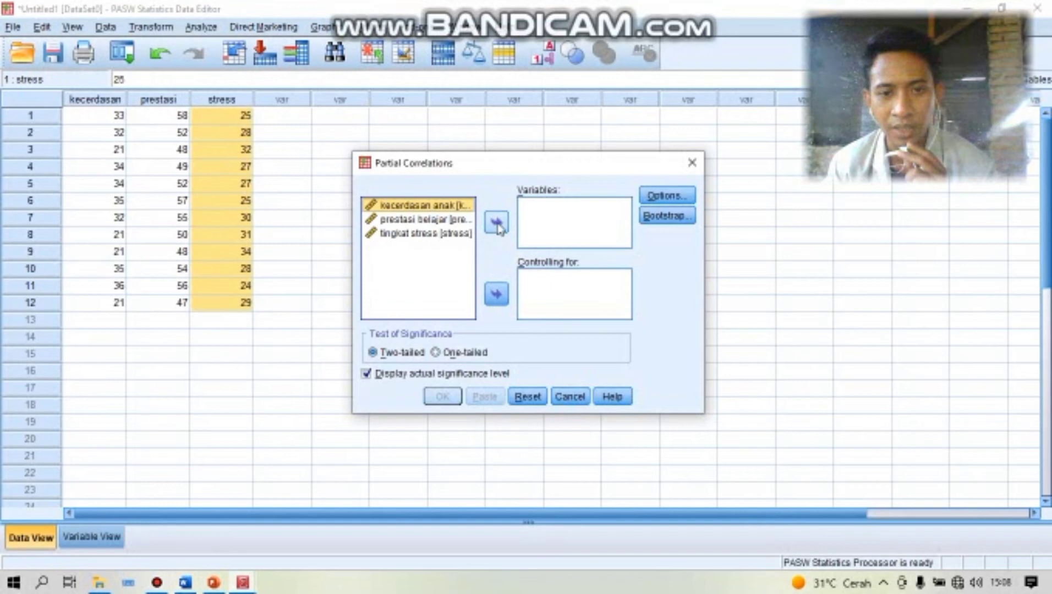
click(497, 224)
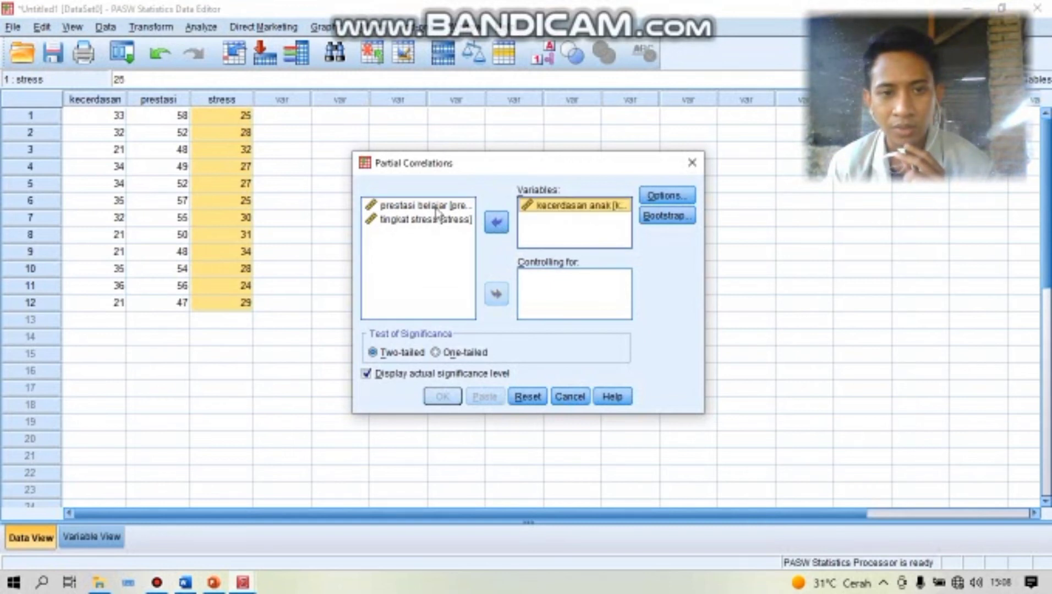
click(436, 207)
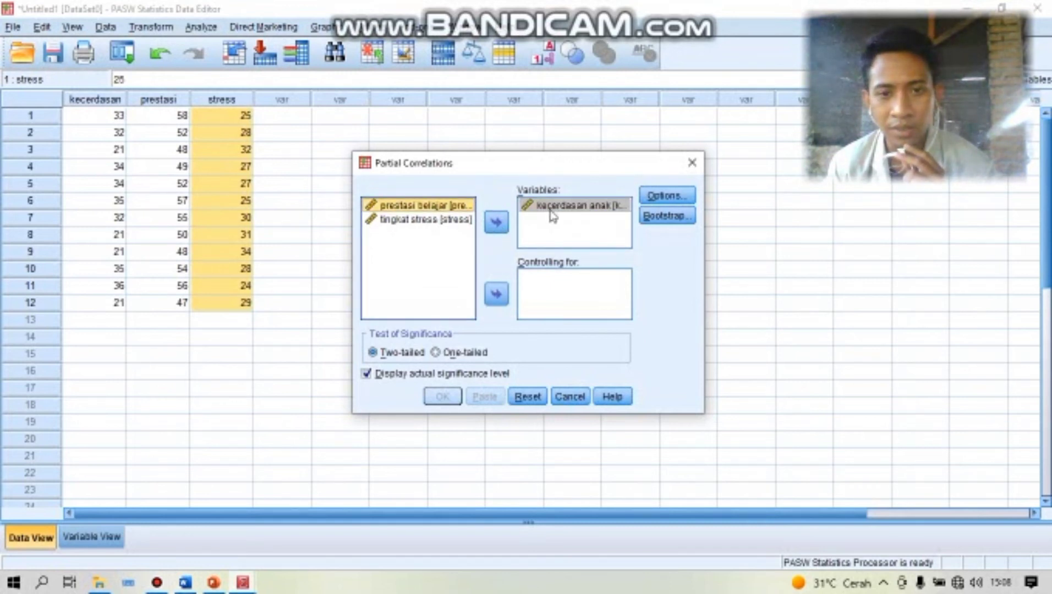
click(499, 223)
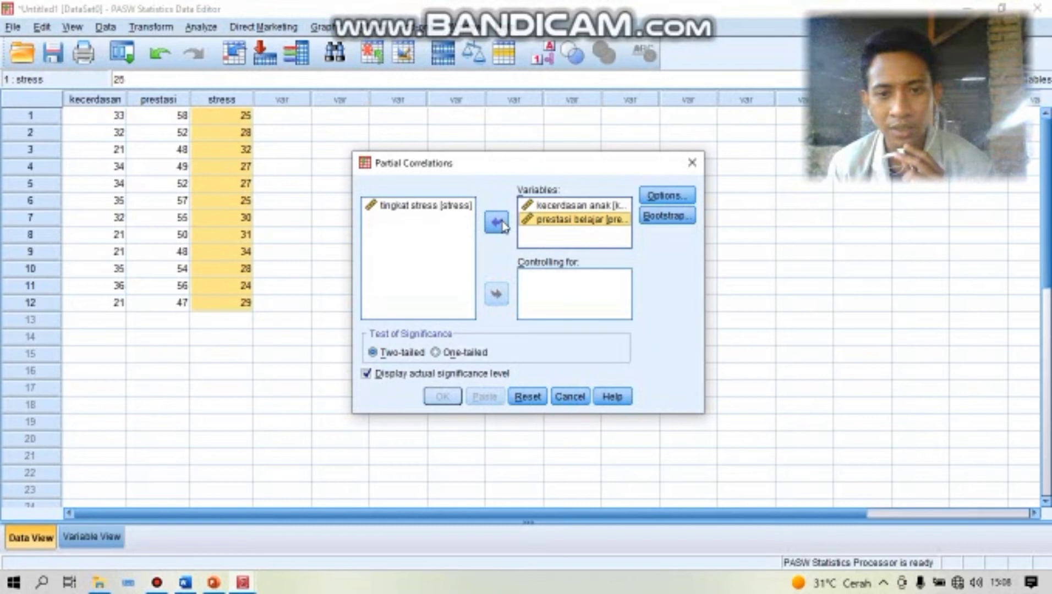
click(432, 212)
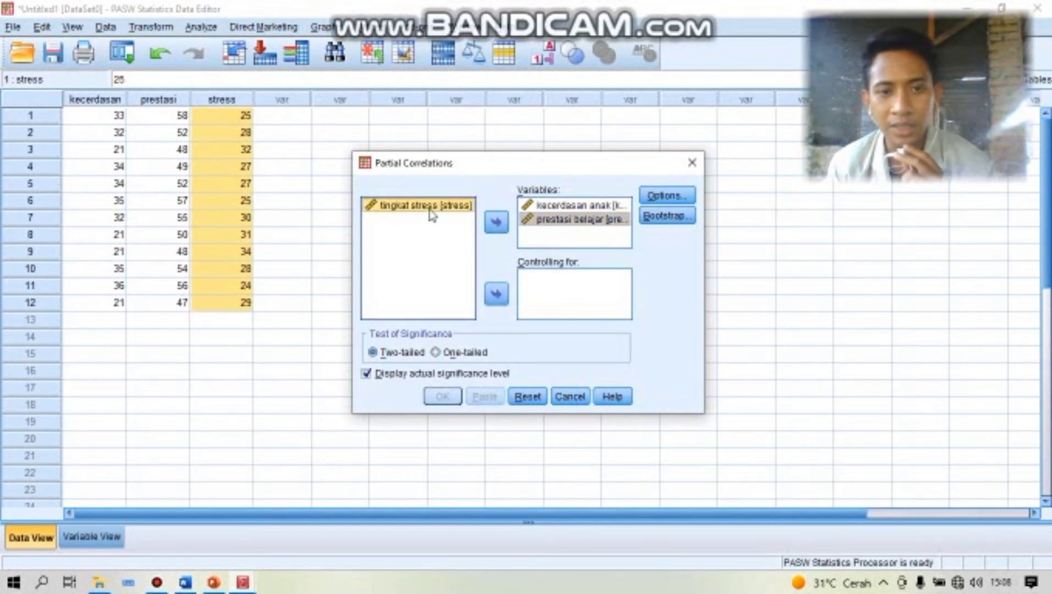
click(499, 302)
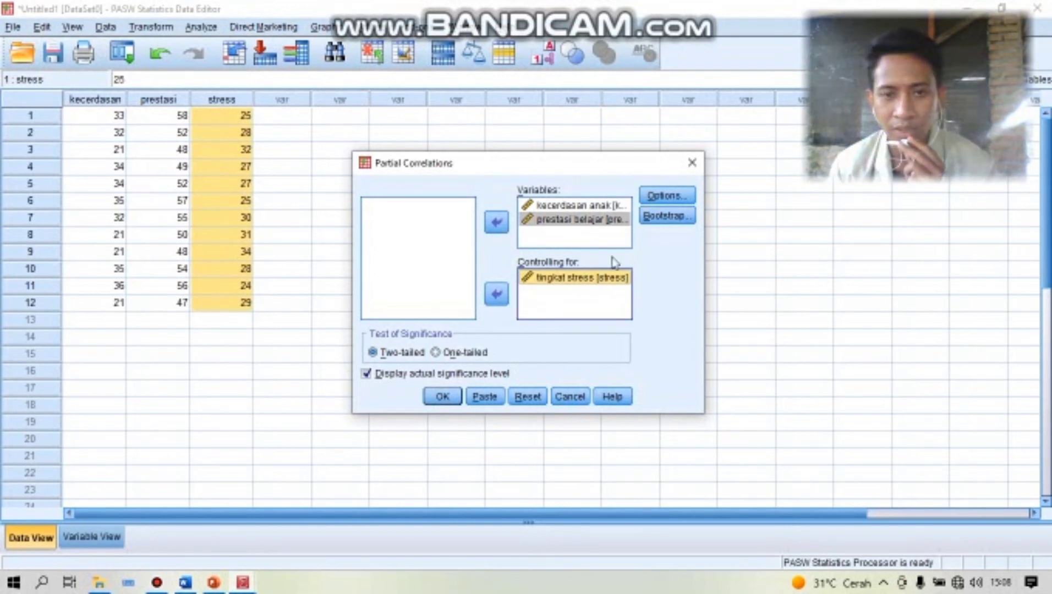
Include means and standard deviations and zero-order correlations in the partial correlation options.
click(662, 198)
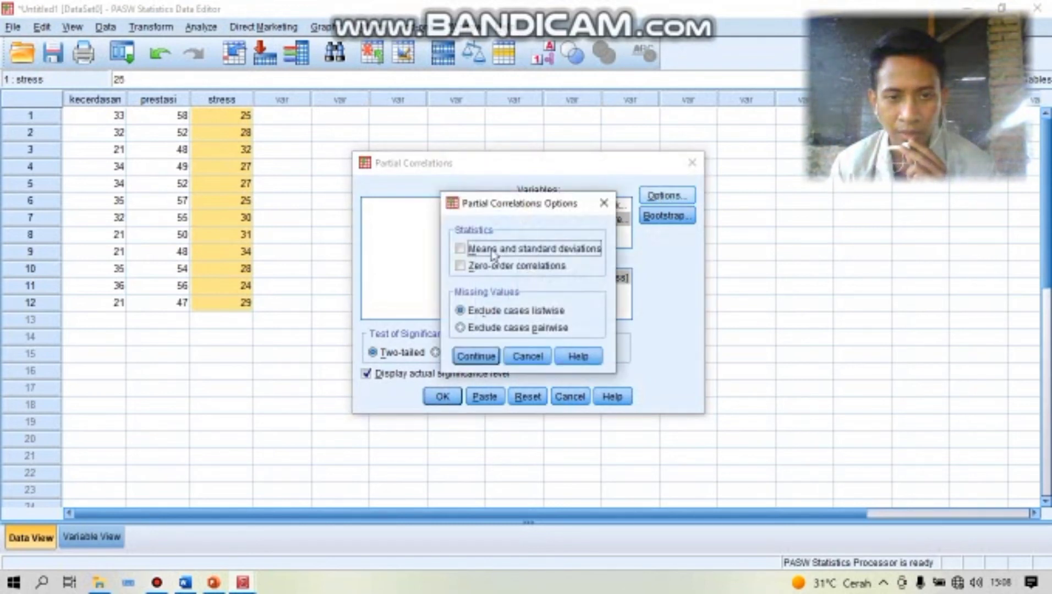
click(460, 267)
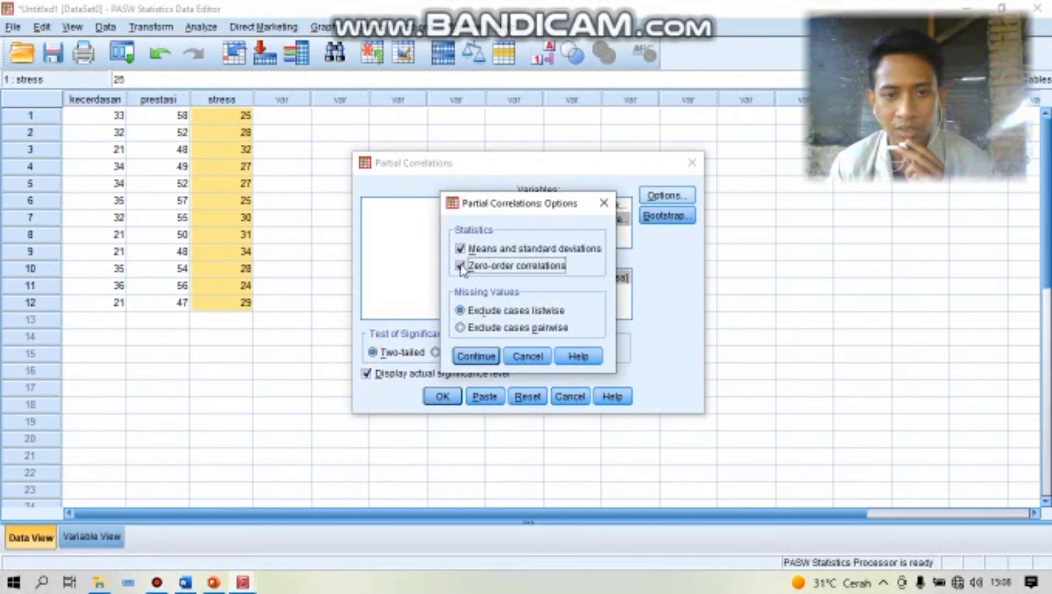
click(476, 357)
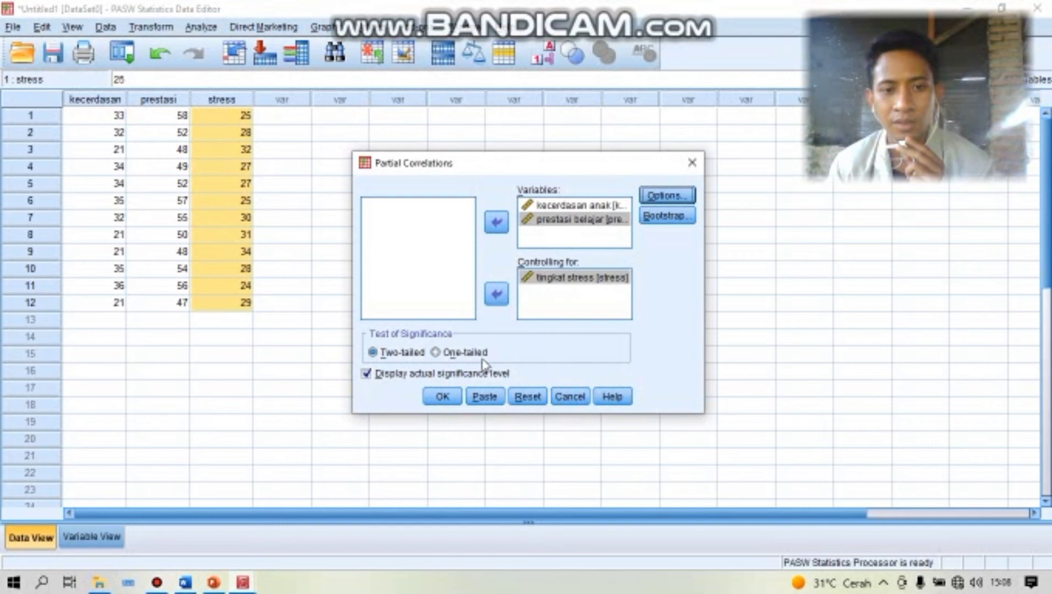
Run the partial correlation with a two-tailed significance test and the actual significance level displayed.
click(379, 358)
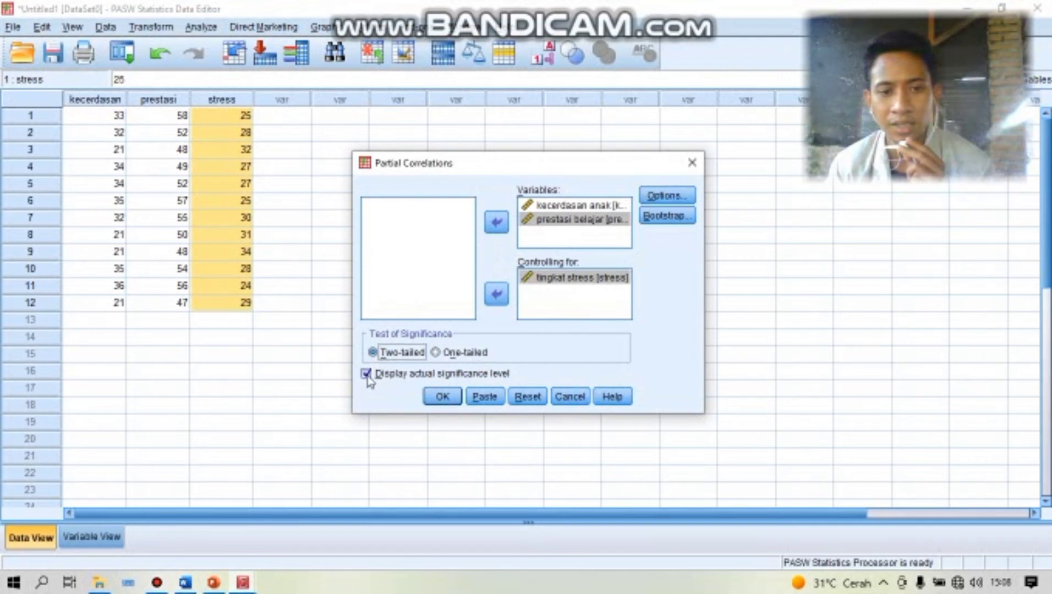
click(368, 376)
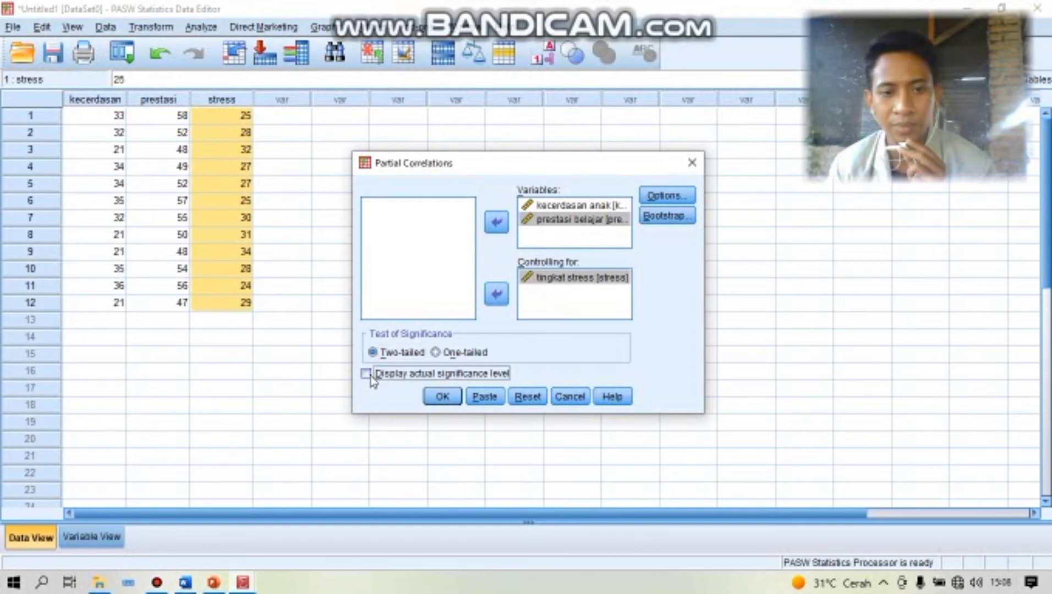
click(368, 375)
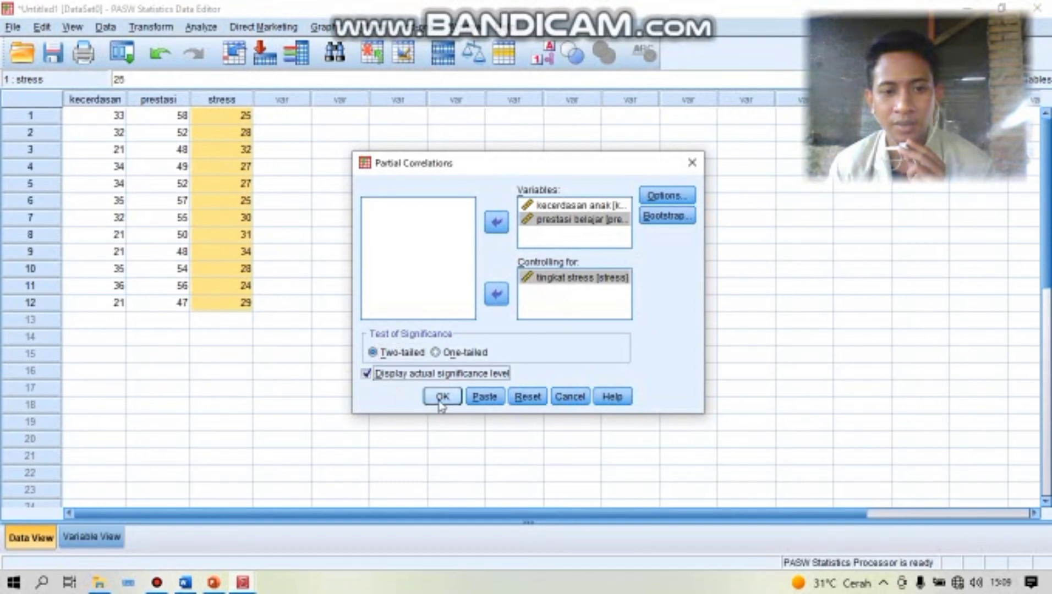
click(440, 399)
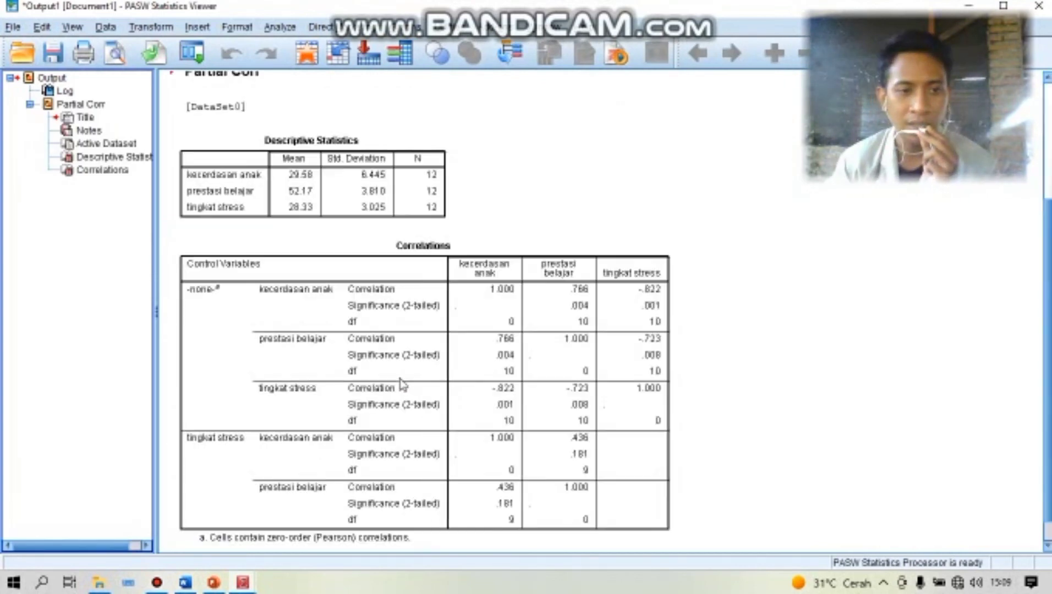
Examine the Descriptive Statistics and Correlations tables in the partial correlation output.
scroll(404, 495, up, 1)
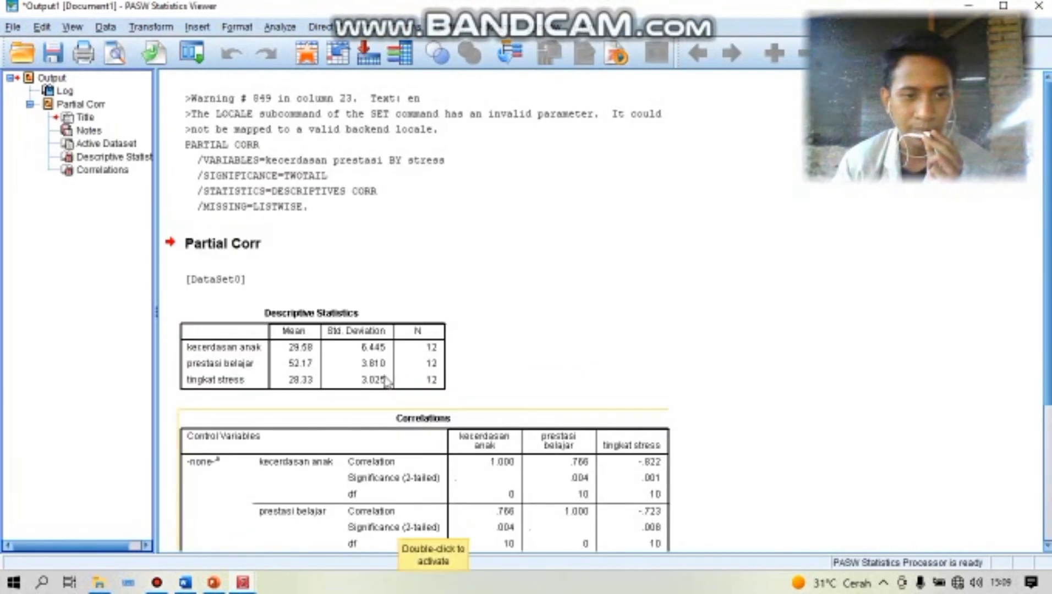
scroll(404, 418, down, 6)
scroll(282, 367, up, 3)
scroll(282, 367, down, 3)
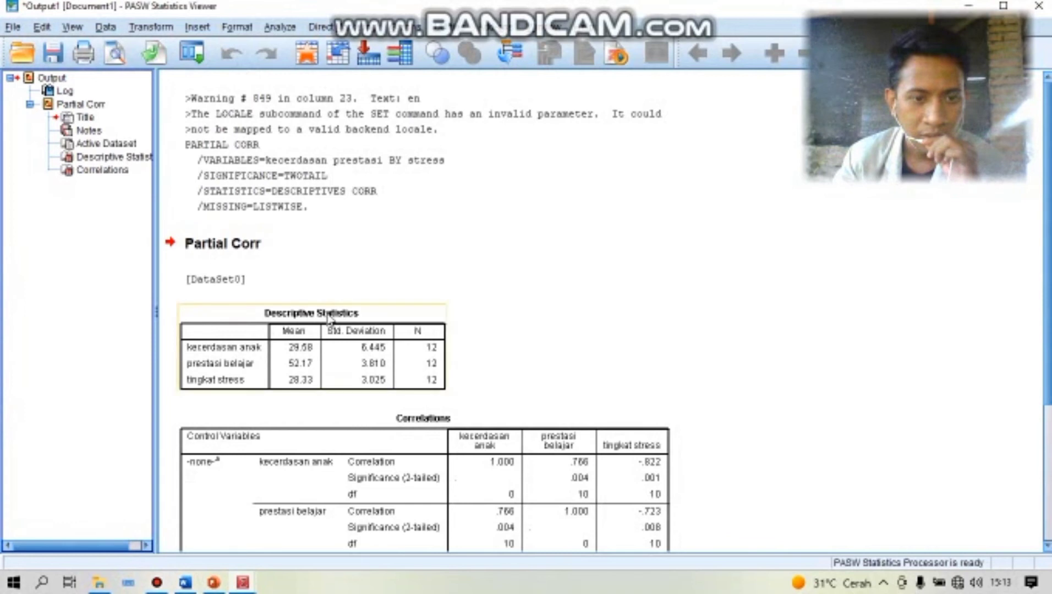
scroll(373, 339, down, 3)
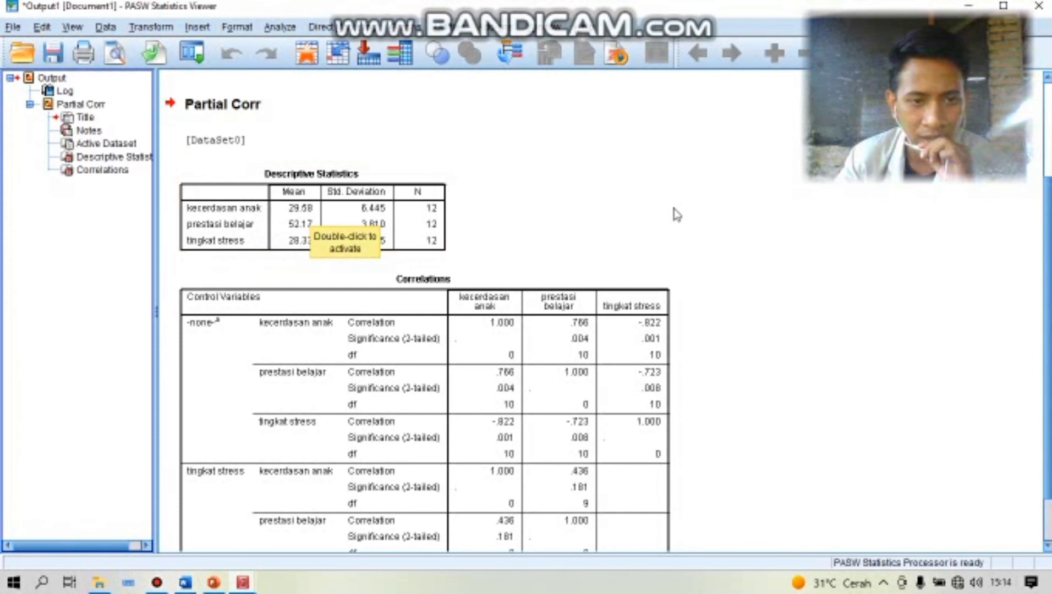
click(377, 207)
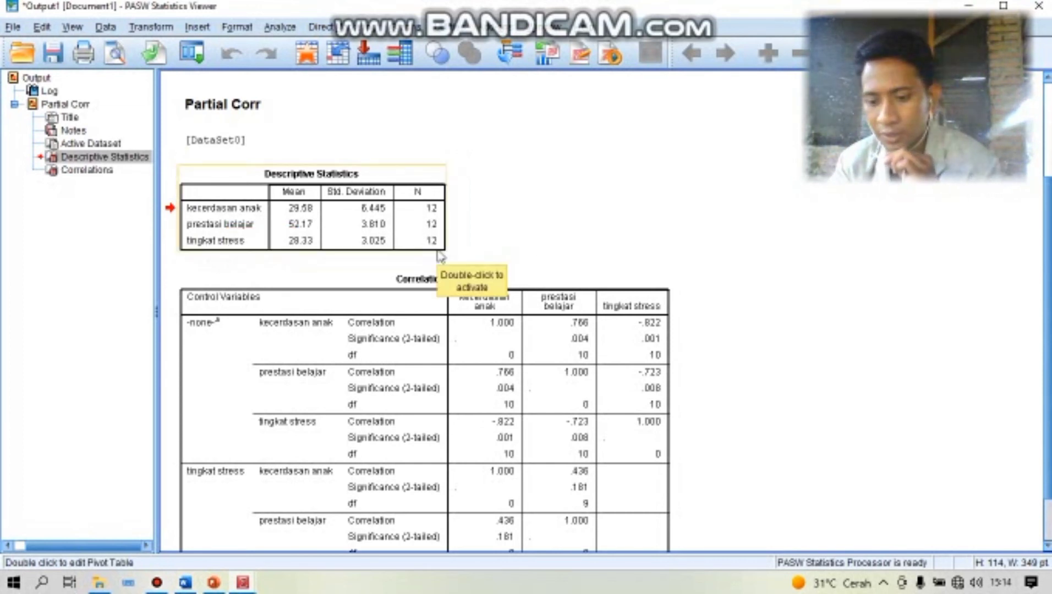
scroll(440, 256, down, 2)
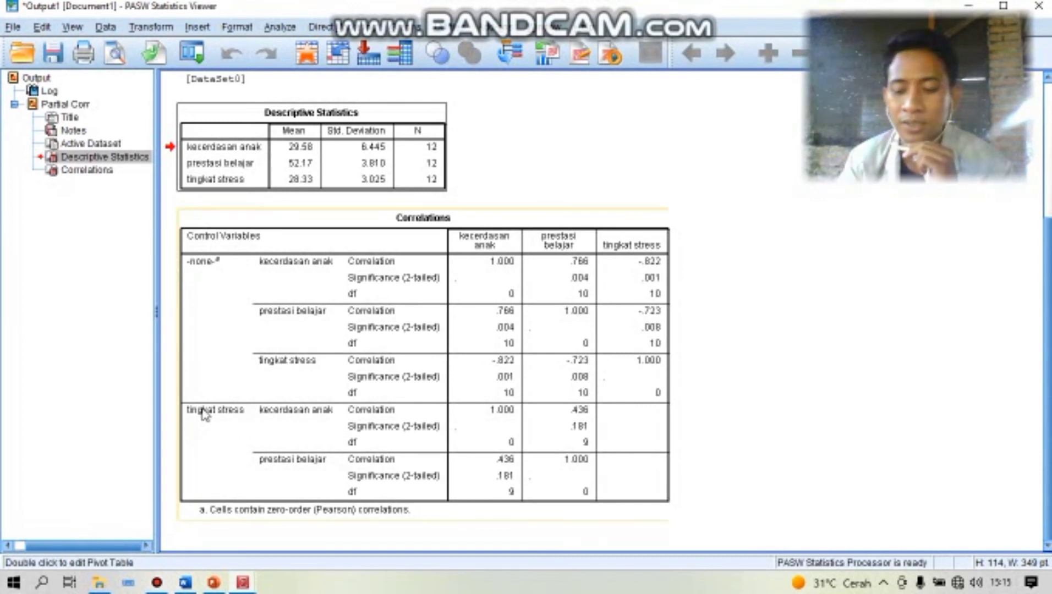
click(277, 554)
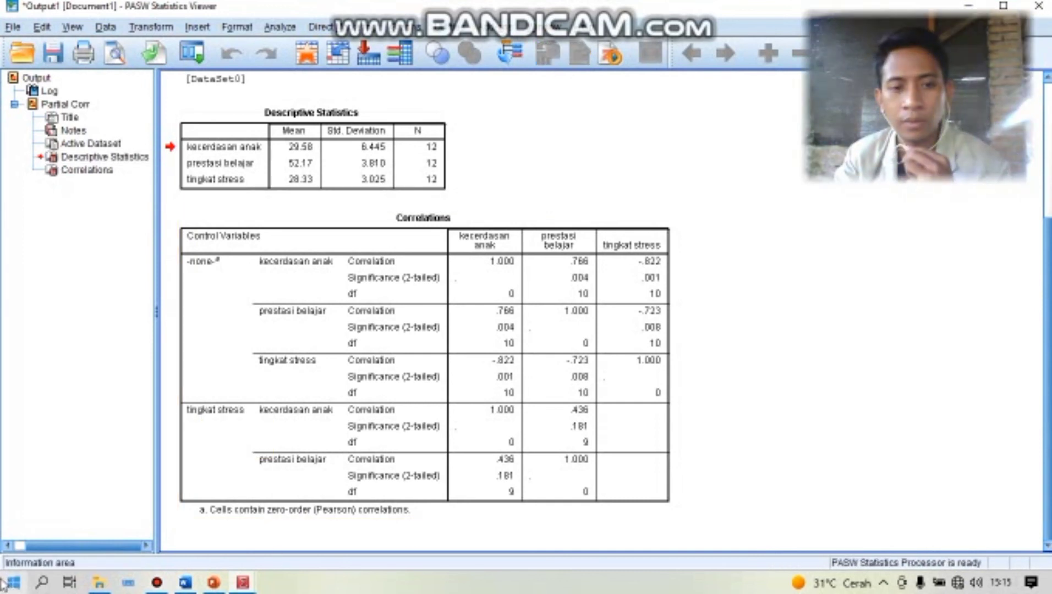
Switch to the Word document and review the hypotheses, the Sig. (2-tailed) decision rules and the Kesimpulan in the Pembahasan section.
click(184, 584)
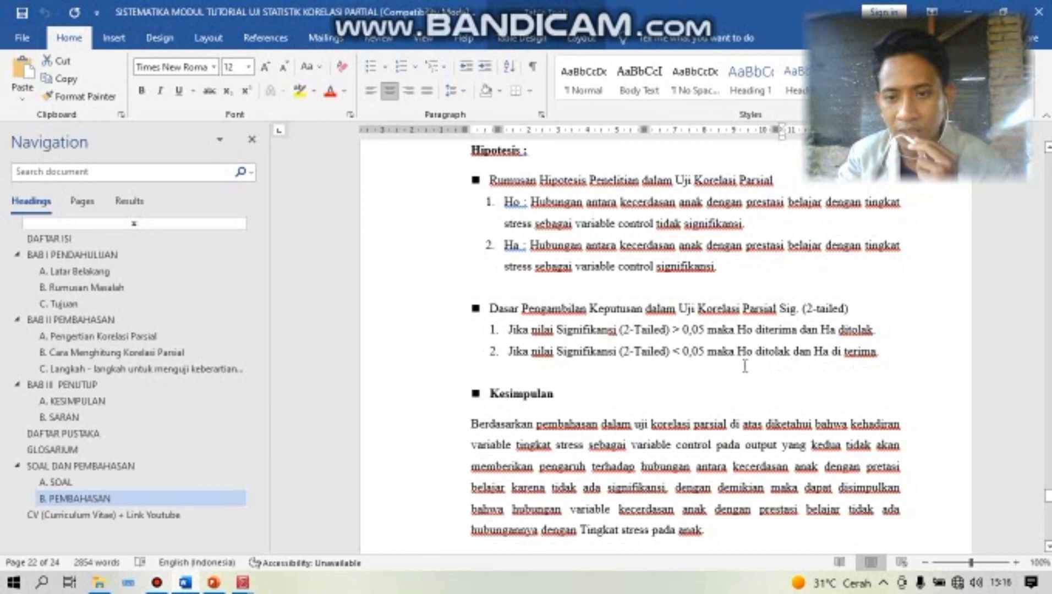
scroll(744, 368, down, 1)
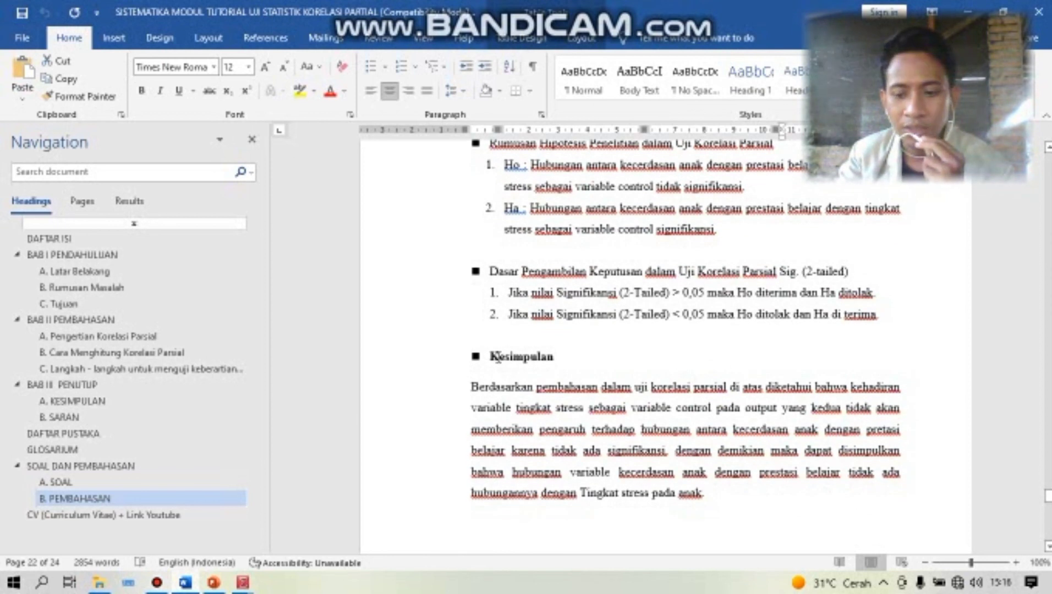